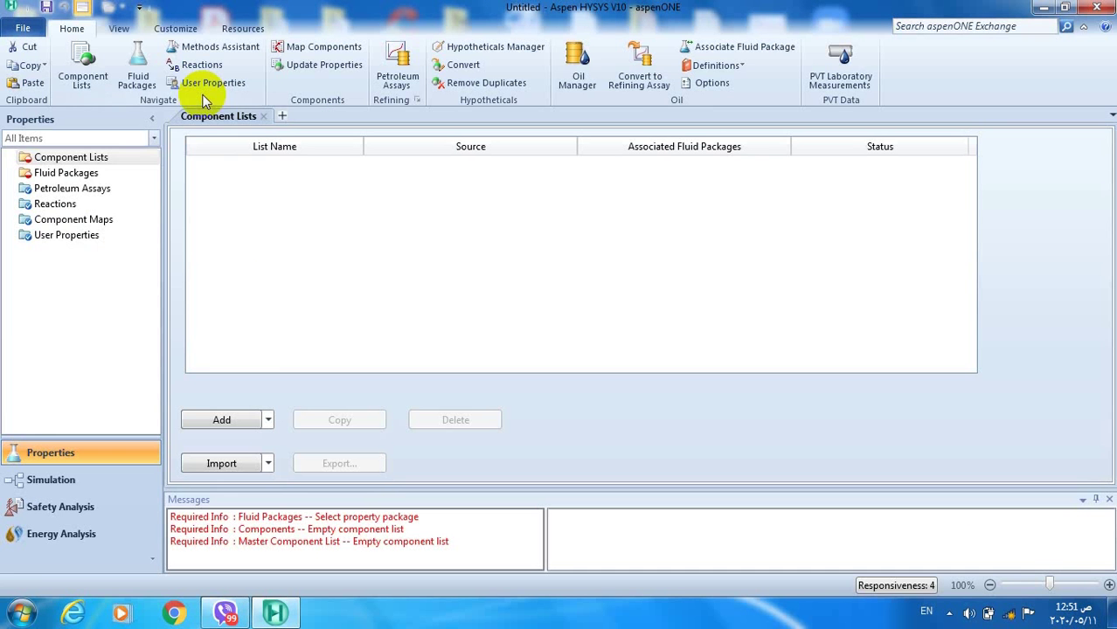
Step: Create a new component list and add Methane to it from the HYSYS databank
left_click(223, 422)
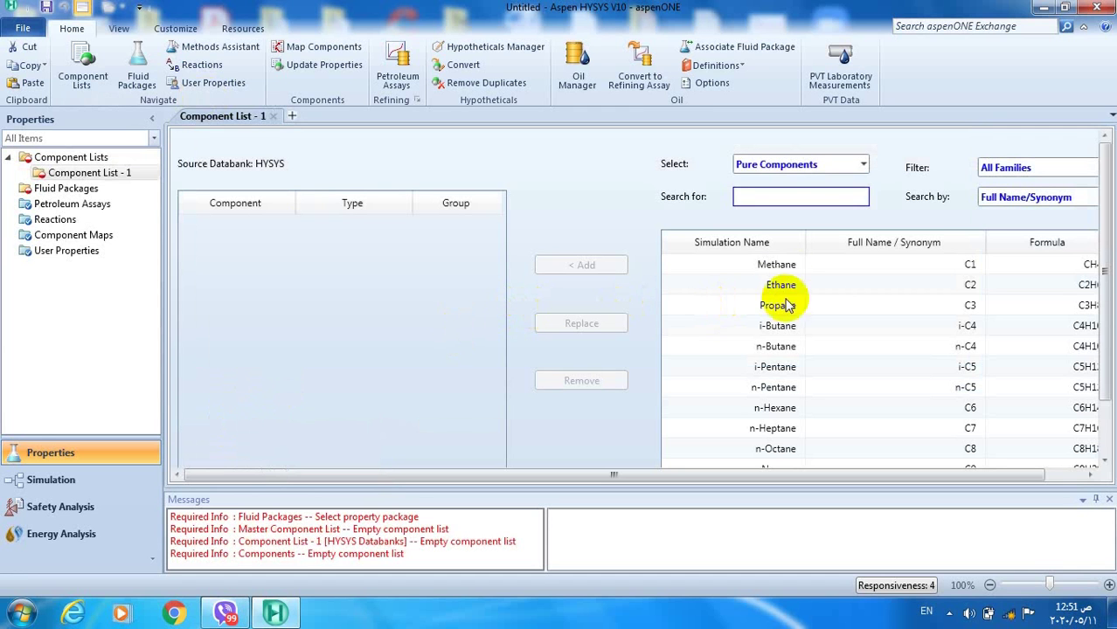
left_click(787, 267)
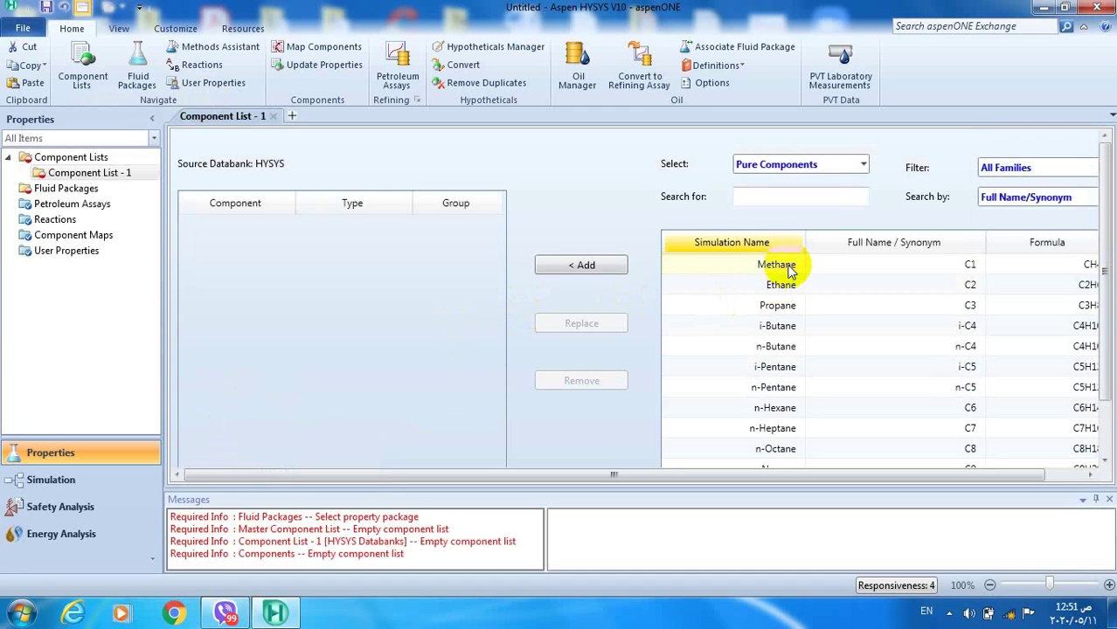
key("Down")
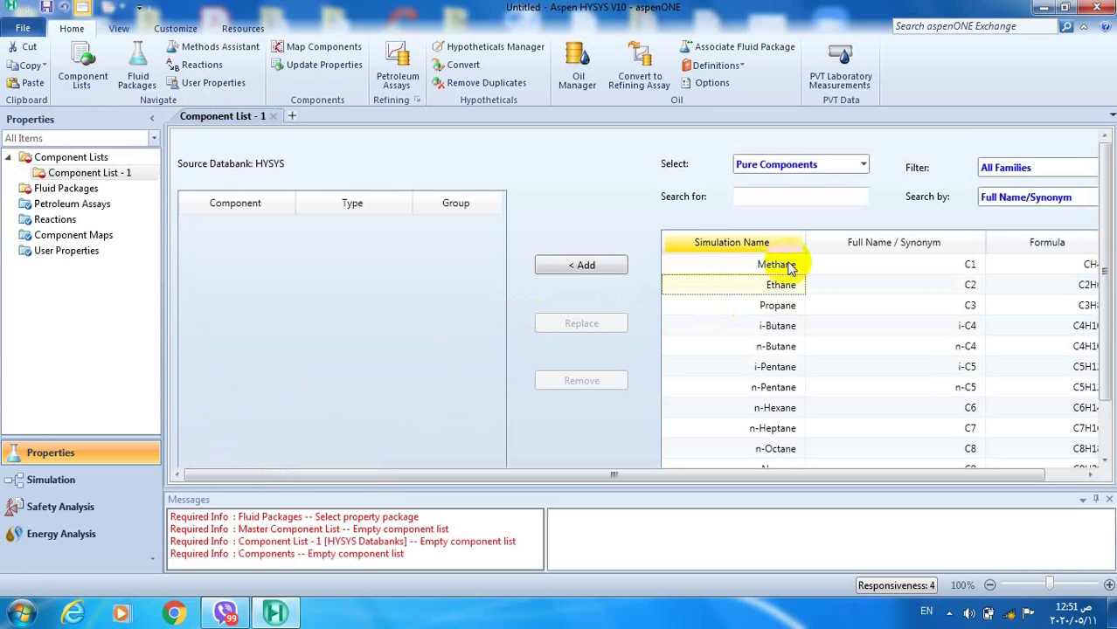
left_click(790, 269)
double_click(789, 268)
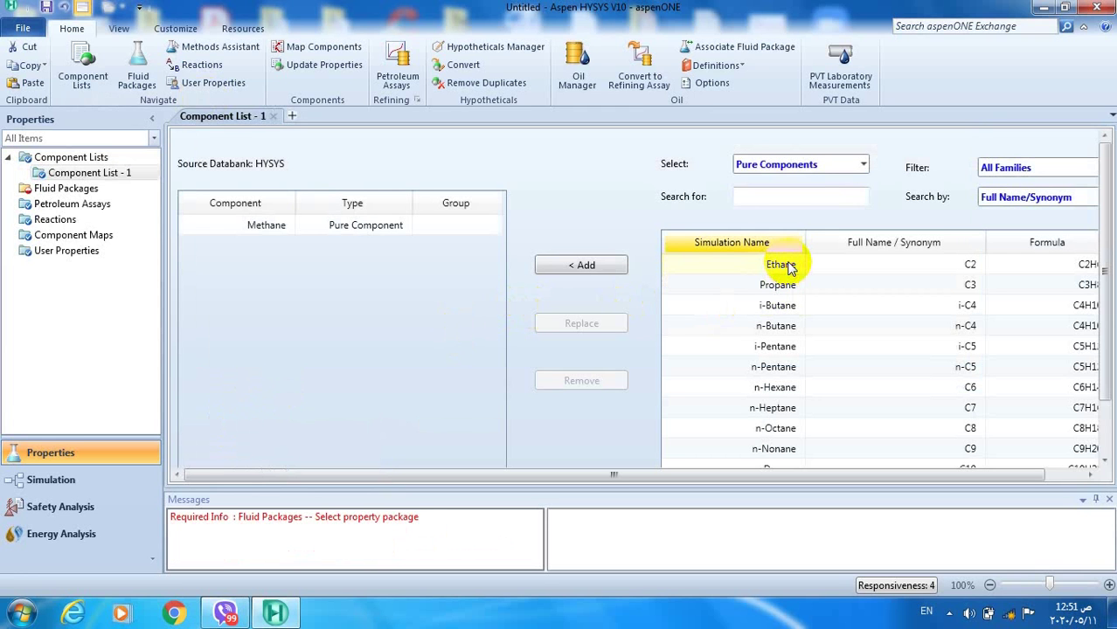
Step: Find CO2, CO and H2O in the pure components and add them to the component list
left_click(786, 199)
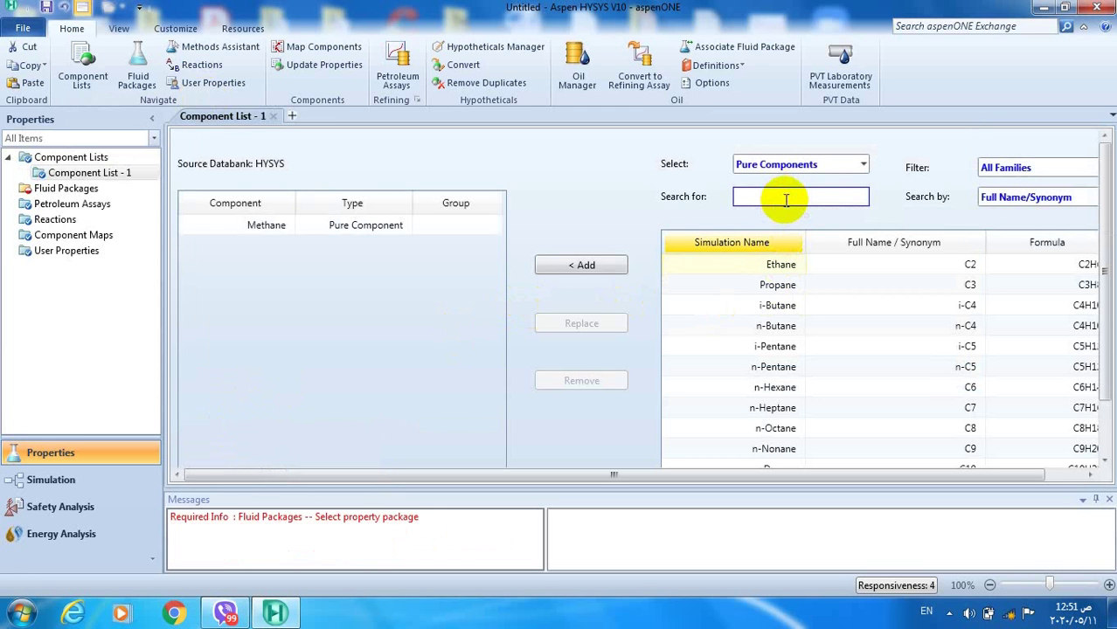
type("co2")
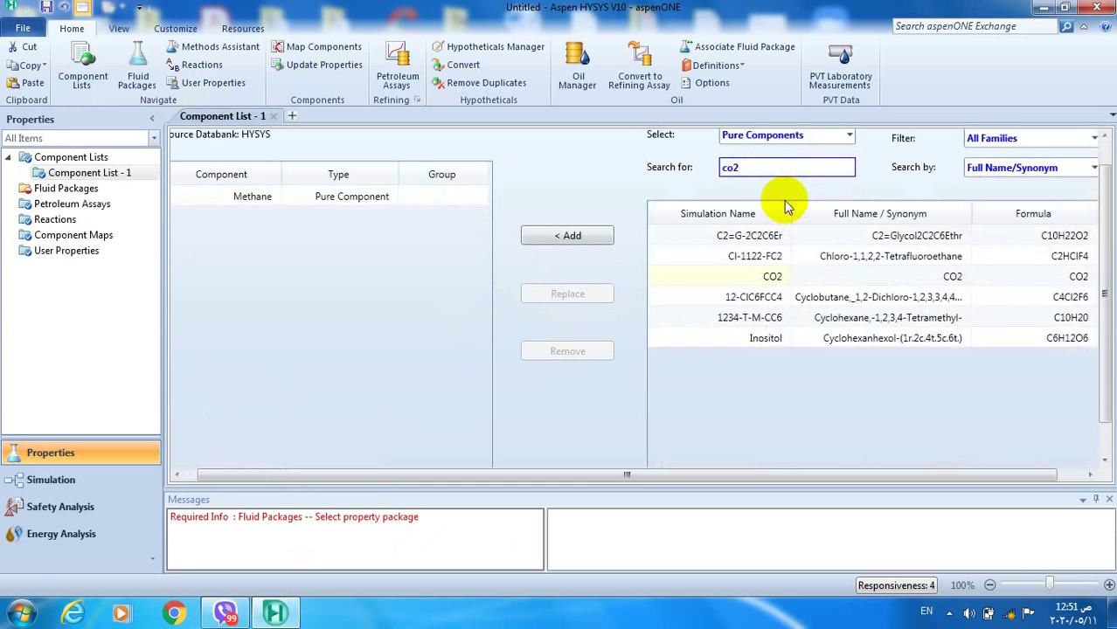
key("Return")
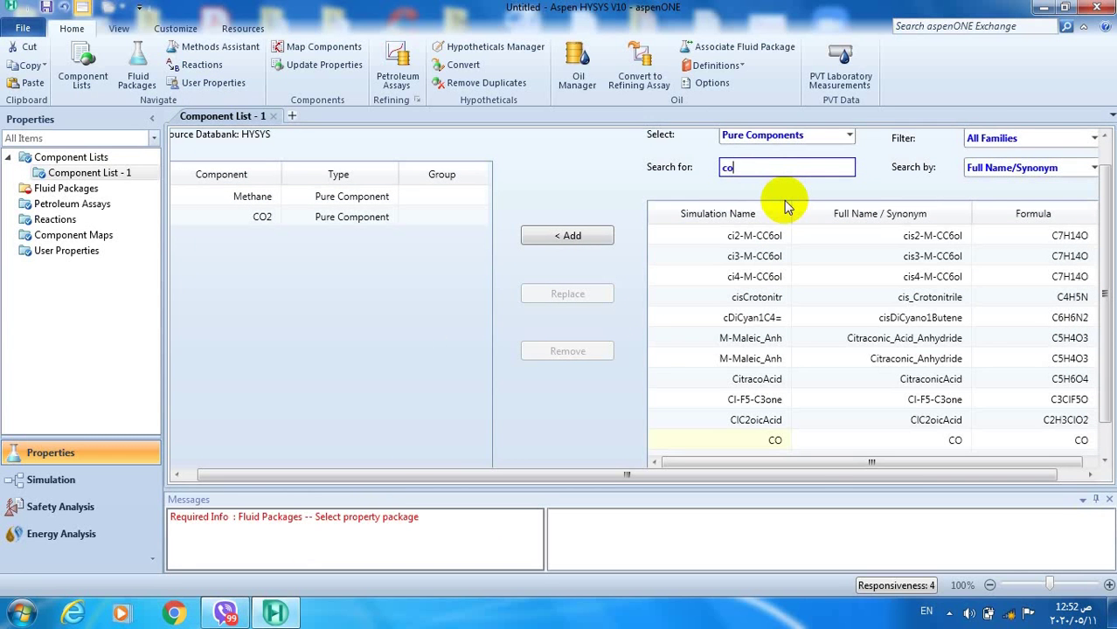
key("Return")
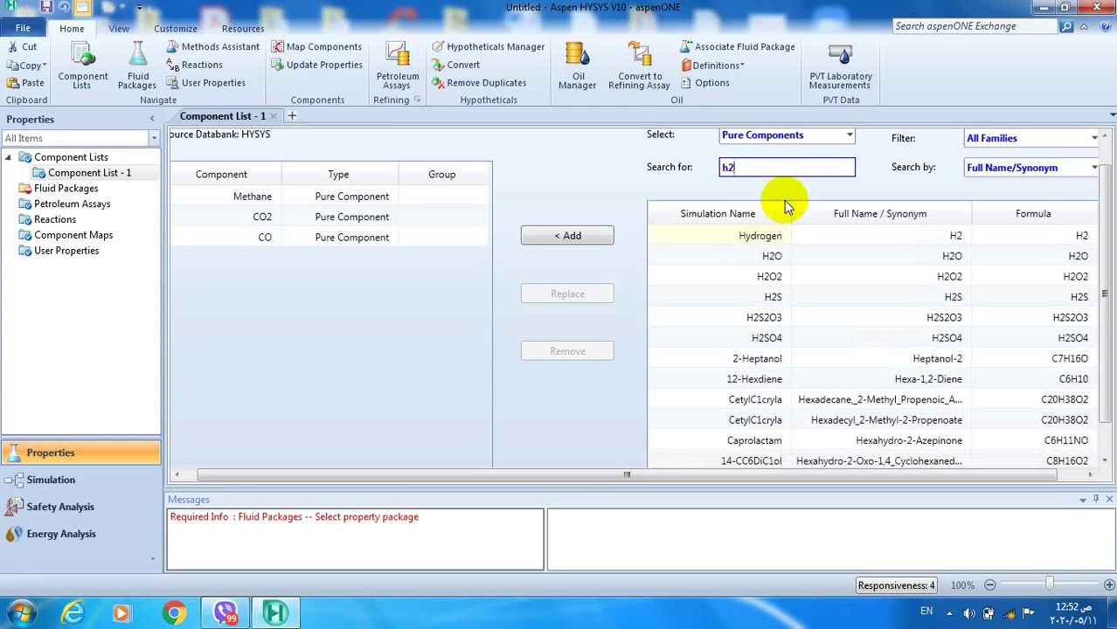
key("Return")
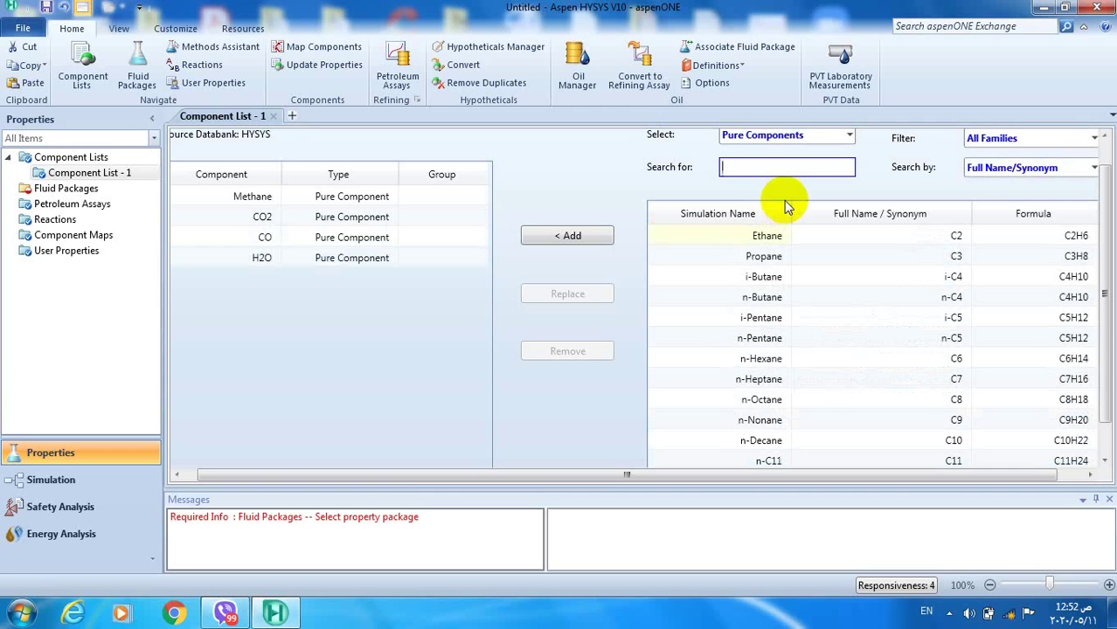
Step: Add Oxygen, Nitrogen and the refrigerant R134a to the component list
type("oxy")
key("Return")
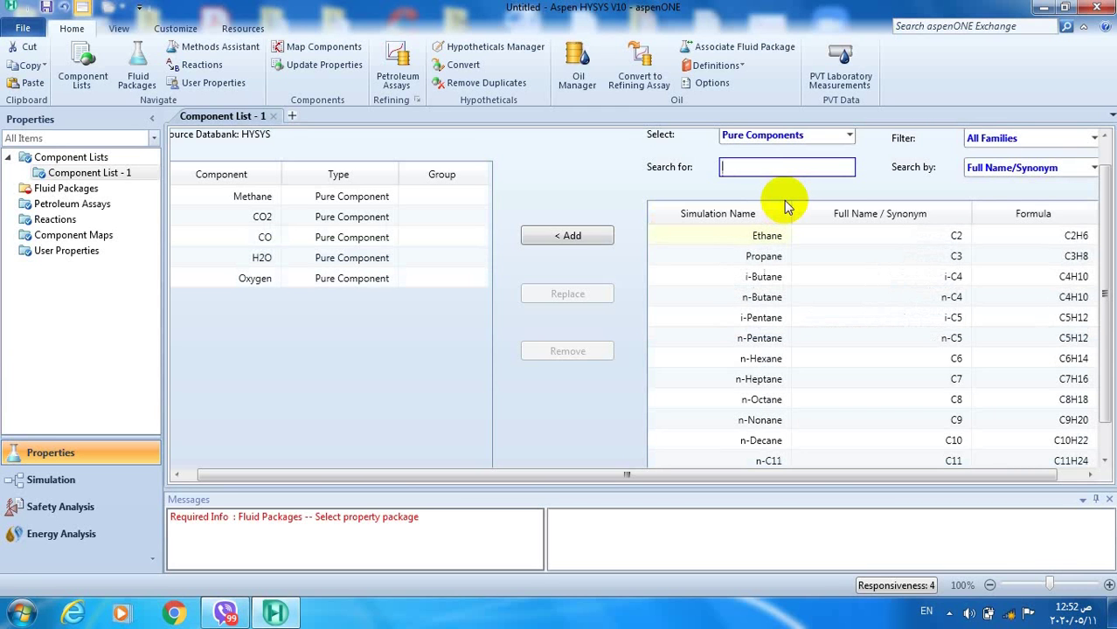
type("nit")
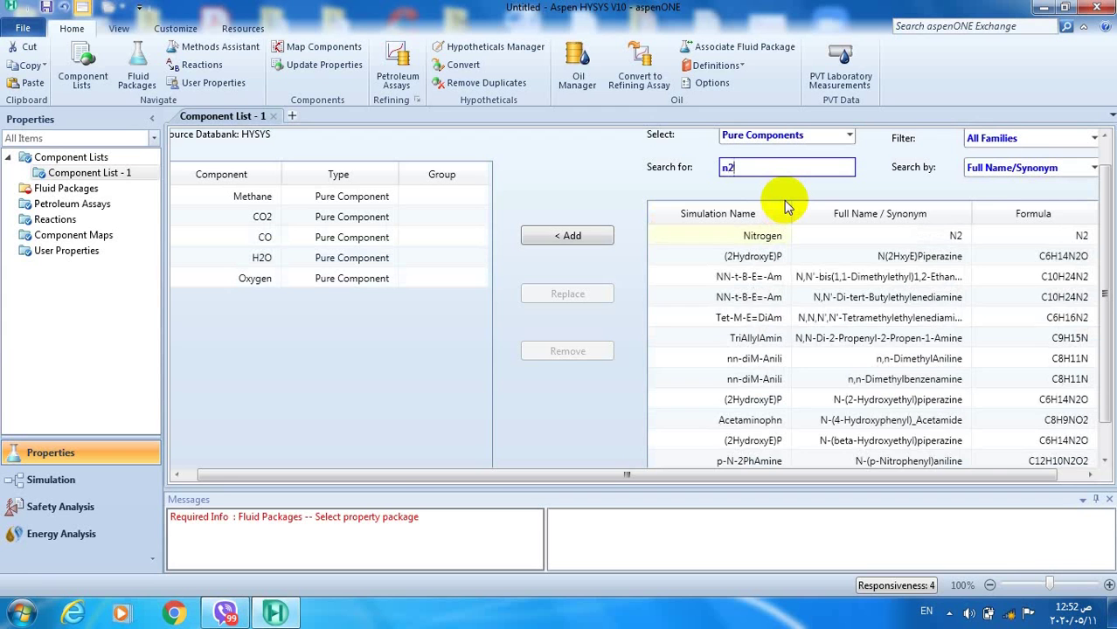
key("Return")
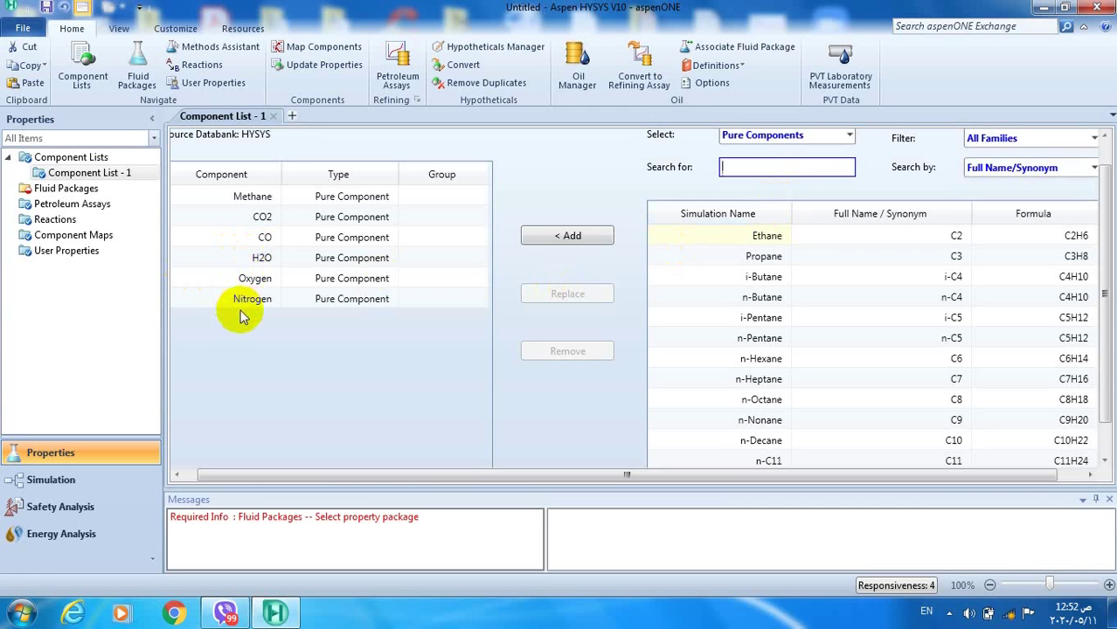
type("34a")
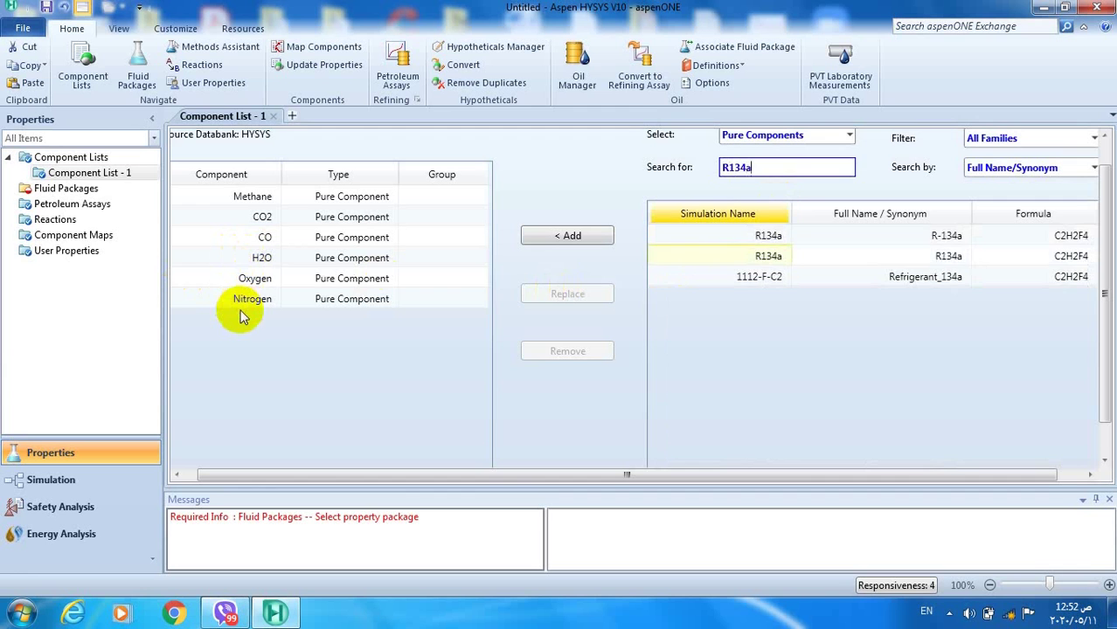
key("Return")
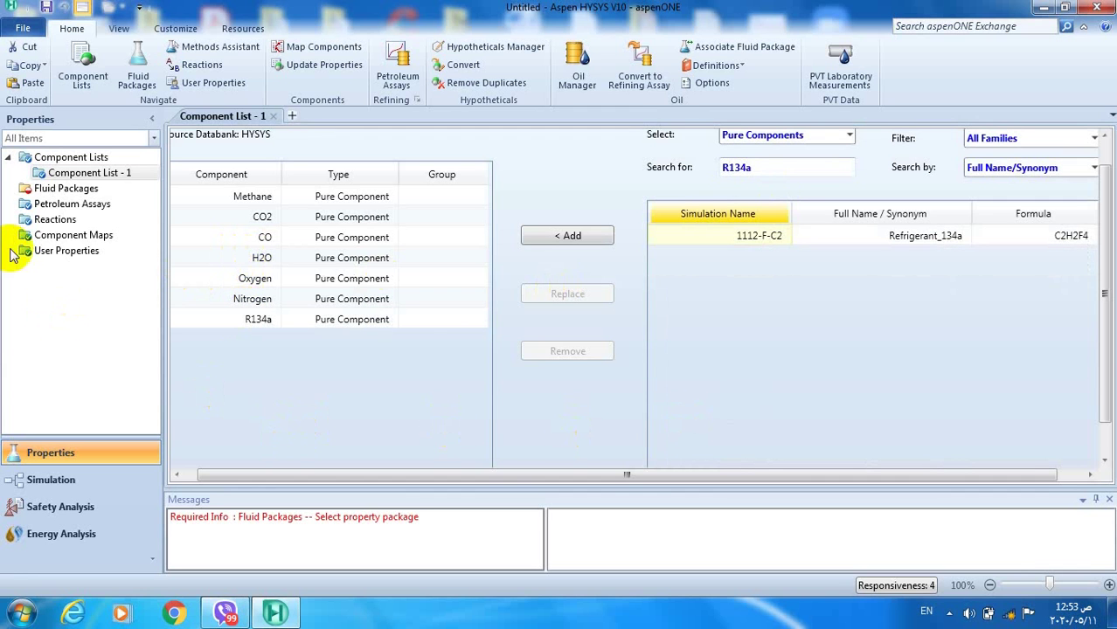
Step: Add a fluid package with Peng-Robinson as its property package and hide the messages pane
left_click(45, 192)
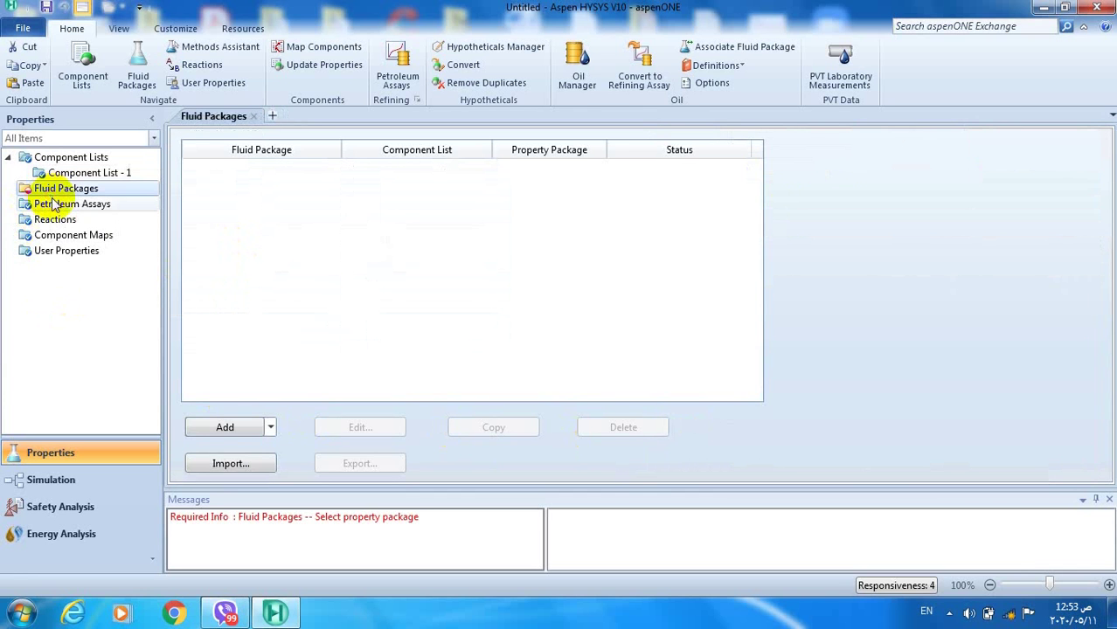
left_click(232, 431)
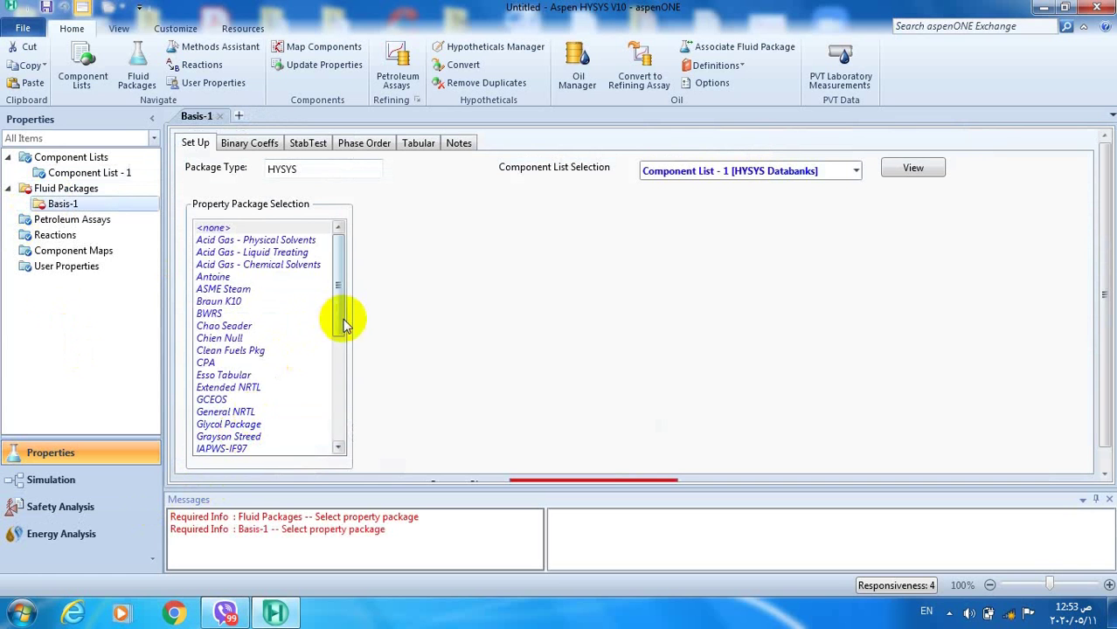
left_click_drag(340, 316, 332, 415)
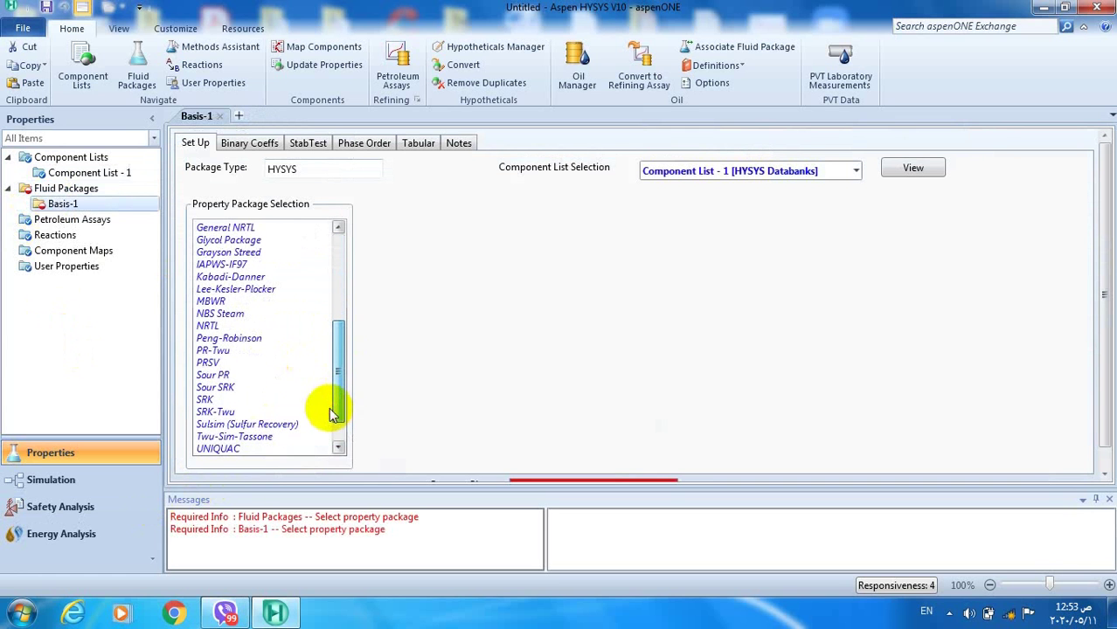
left_click(257, 341)
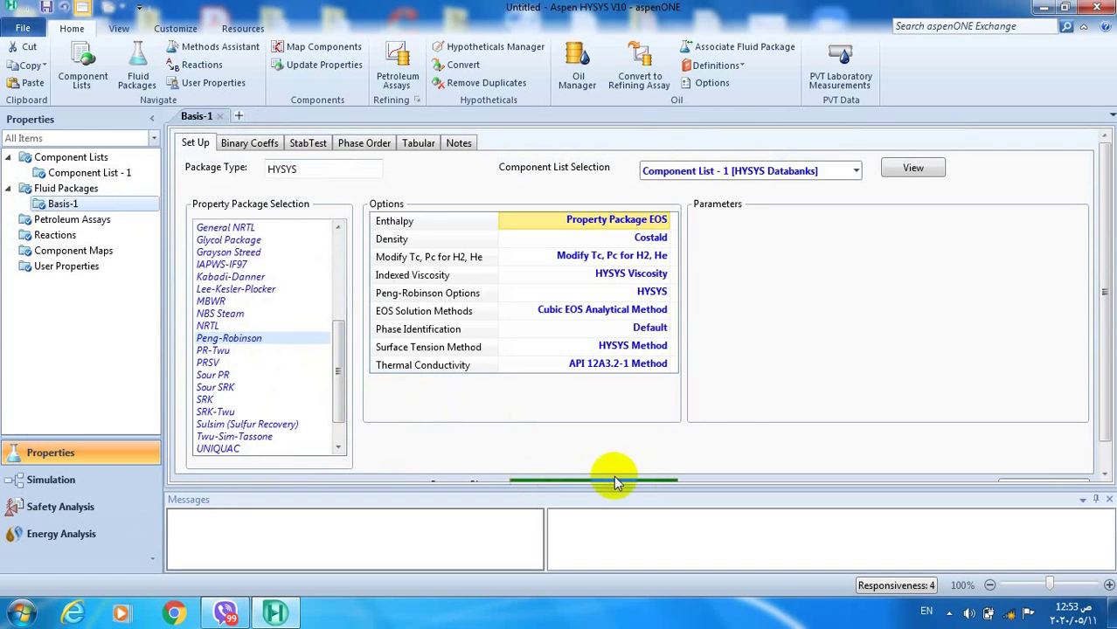
left_click(1098, 499)
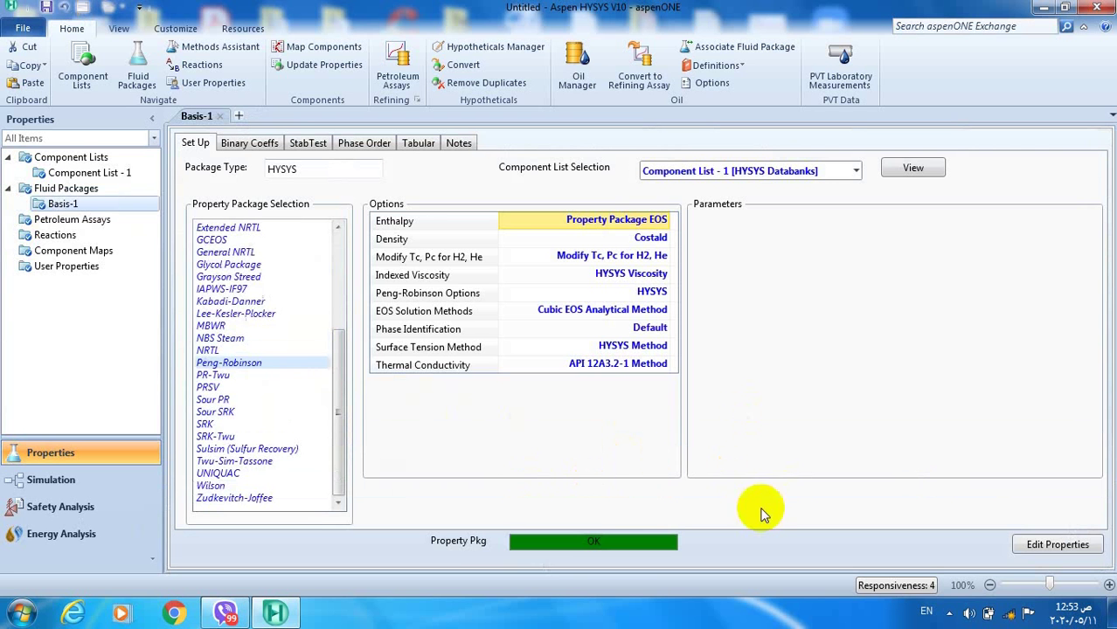
Step: Switch to the simulation environment and add a compressor to the flowsheet
left_click(38, 483)
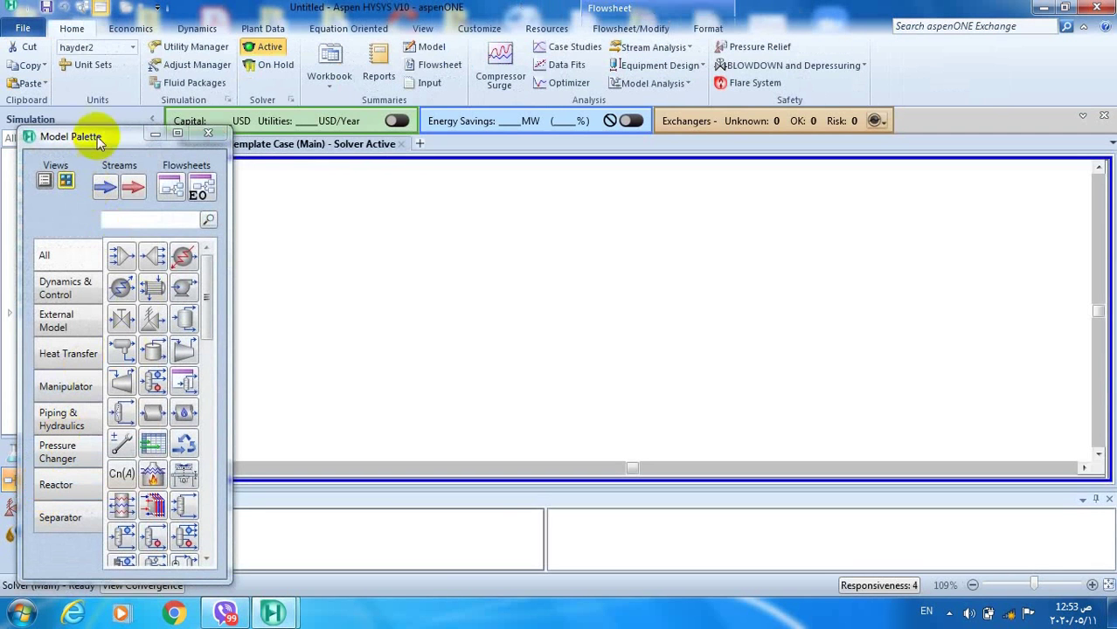
left_click_drag(97, 140, 960, 157)
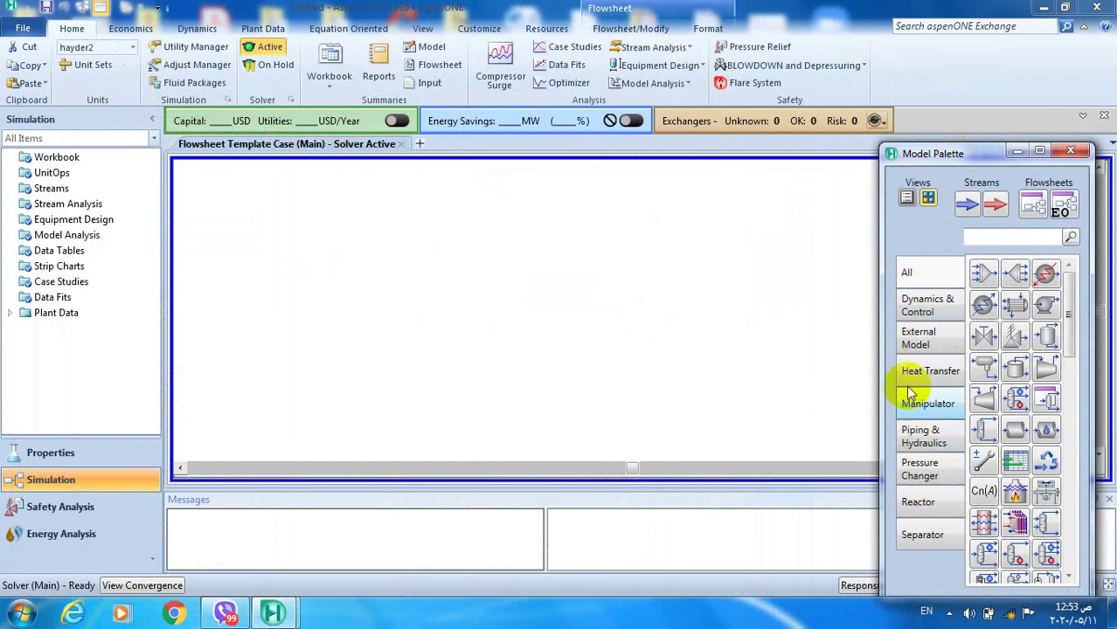
left_click(925, 478)
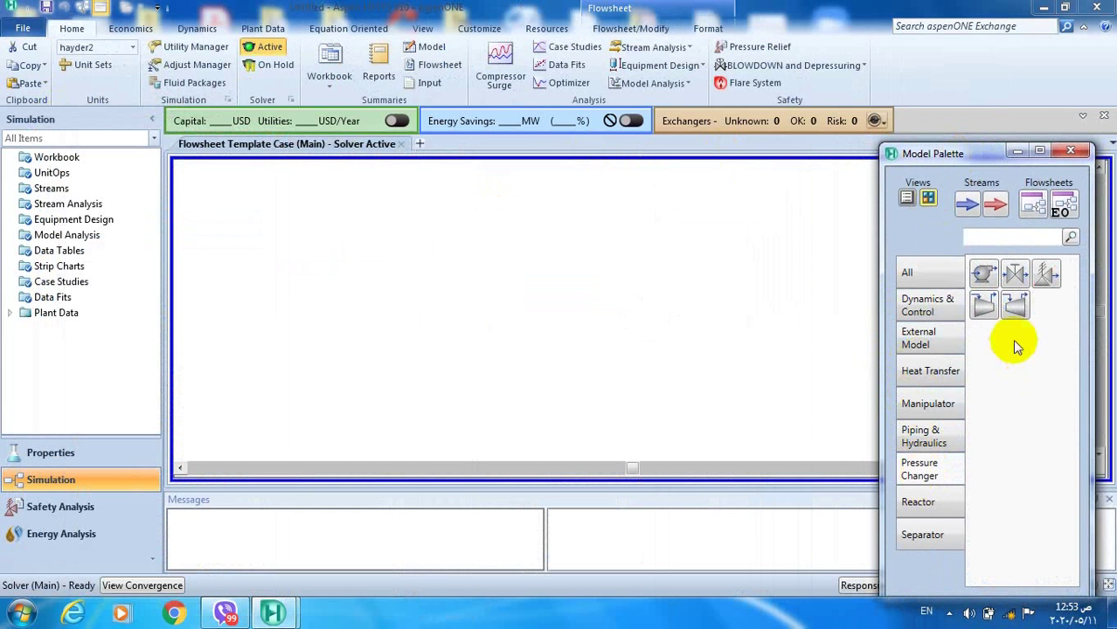
double_click(984, 306)
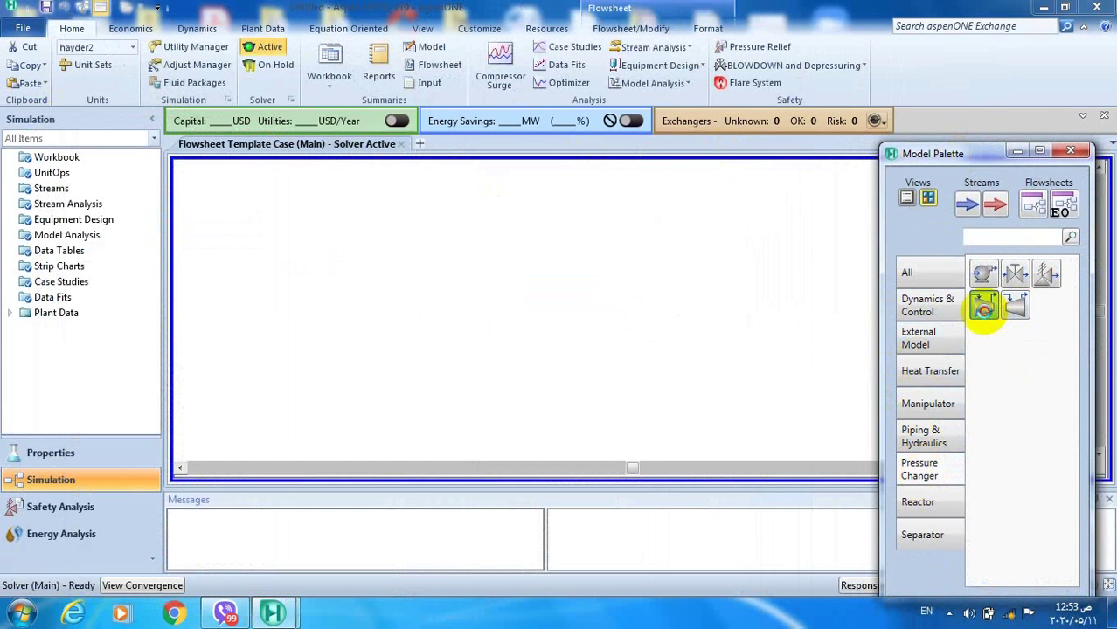
Step: Name the compressor R-comp and connect inlet stream 1, outlet stream 2 and energy stream 3
left_click(329, 219)
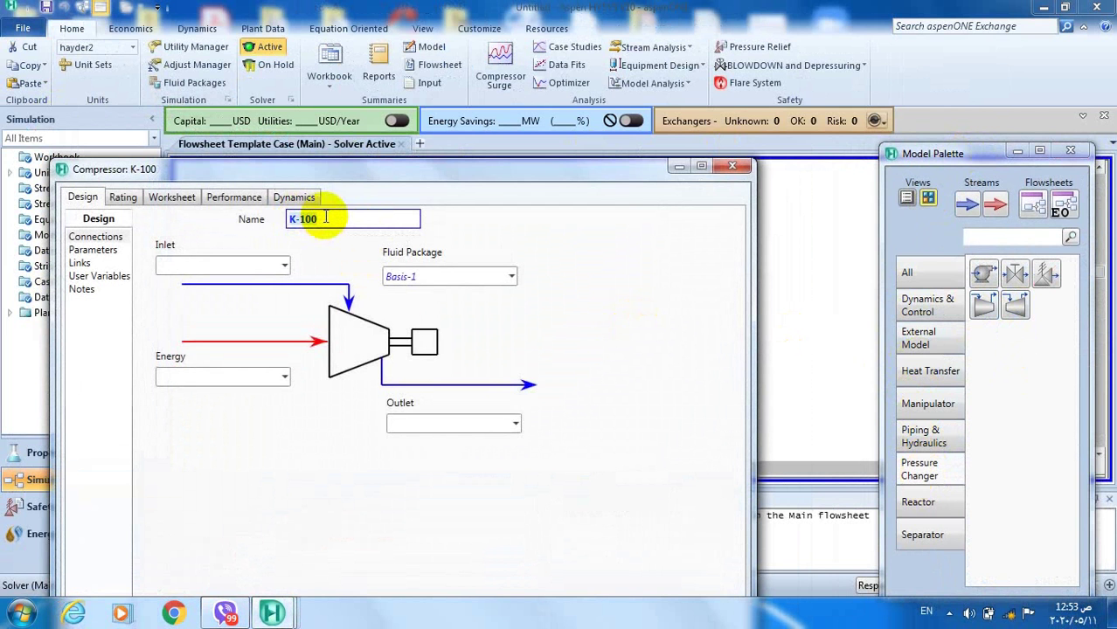
type("R-comp")
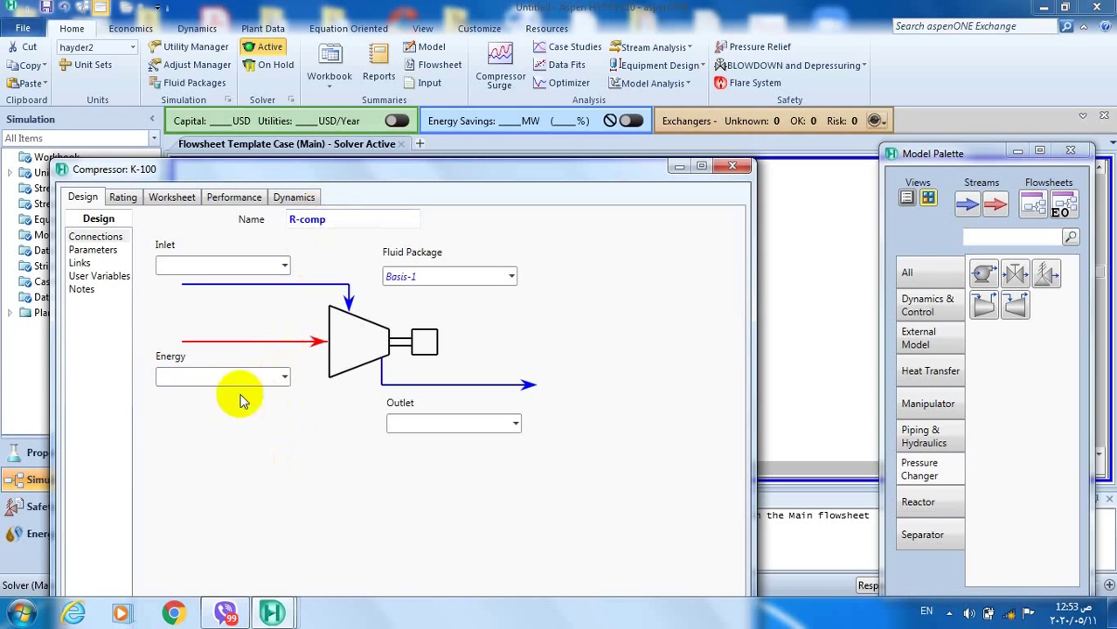
left_click(196, 266)
type("1")
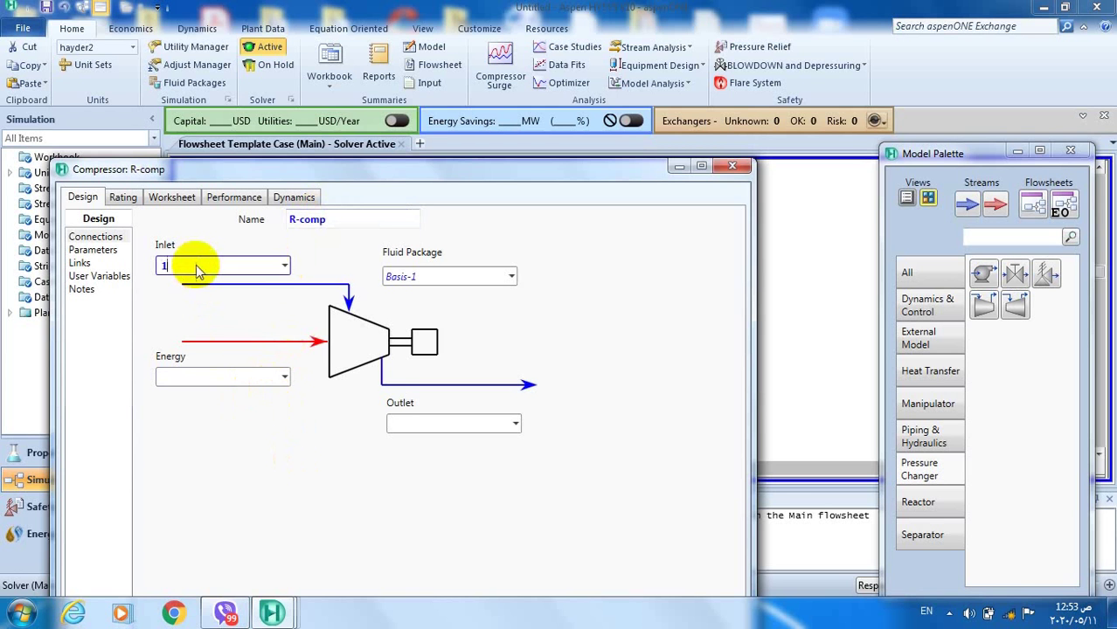
left_click(414, 423)
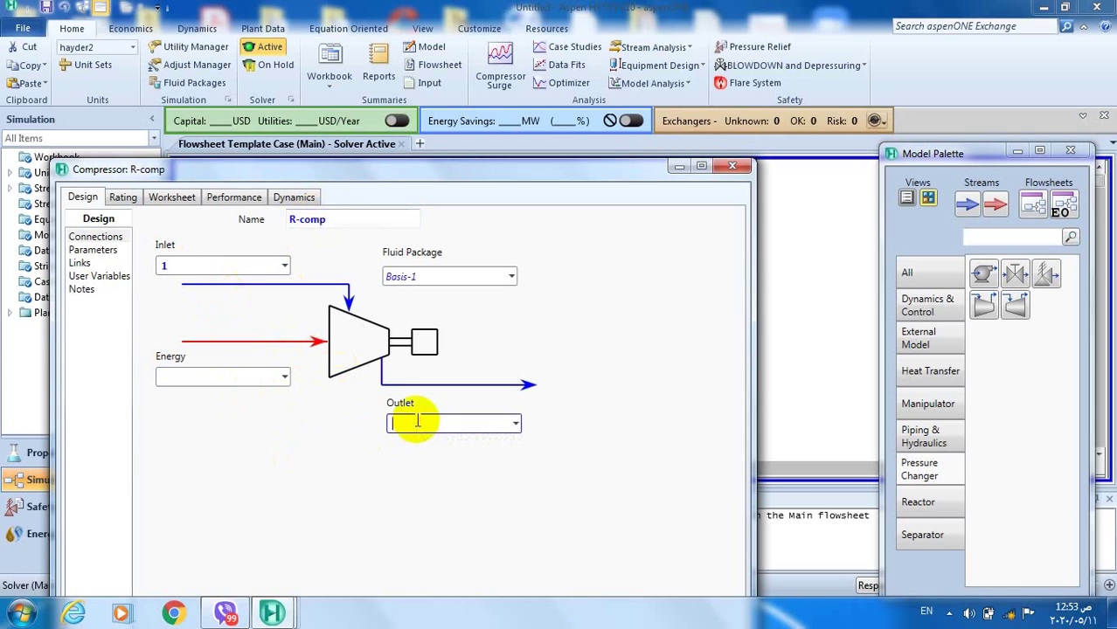
type("2")
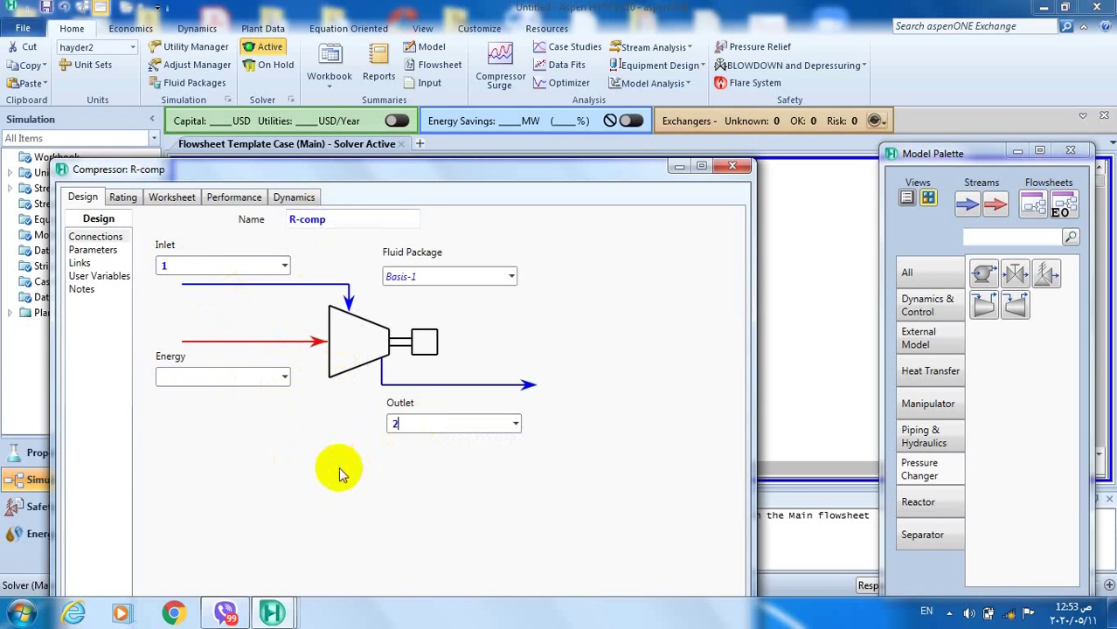
left_click(202, 379)
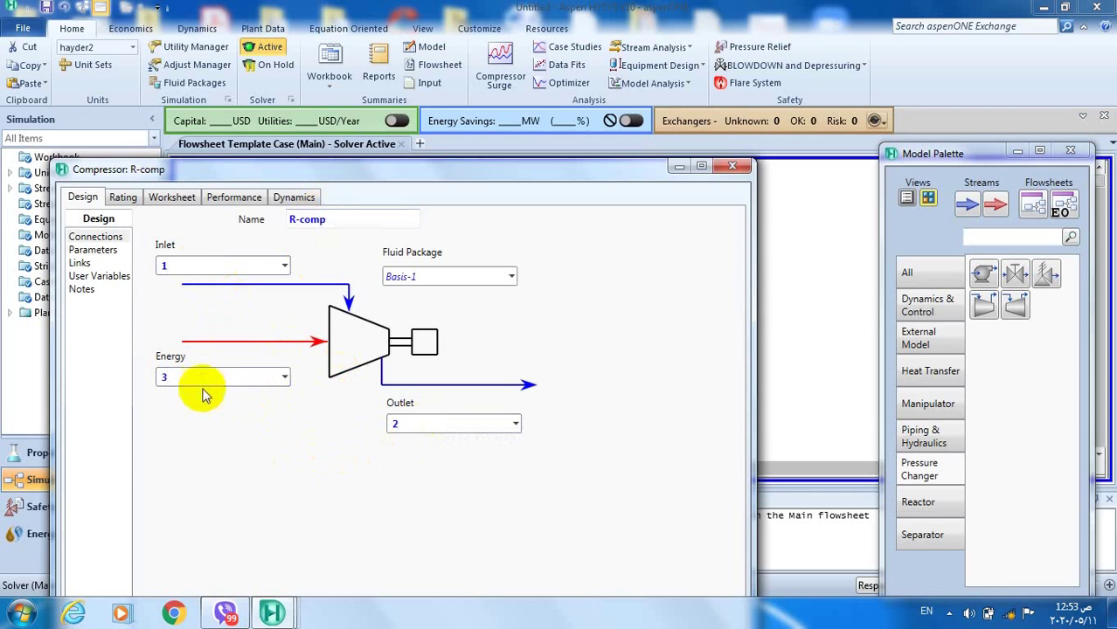
Step: Set the compressor's polytropic efficiency to 75 in its design parameters
left_click(90, 251)
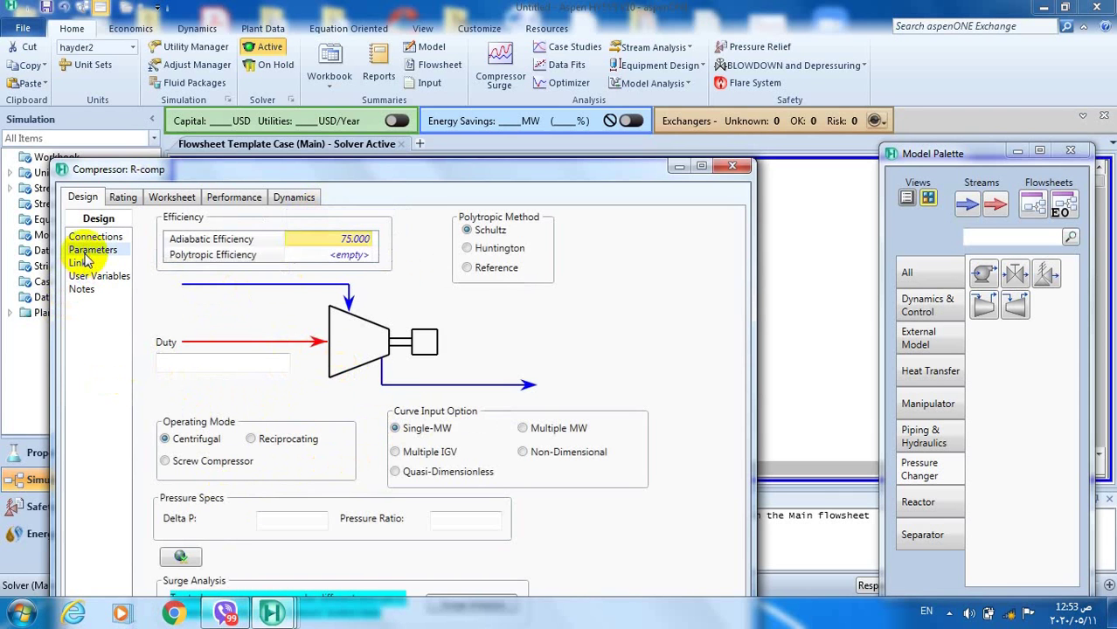
left_click(295, 260)
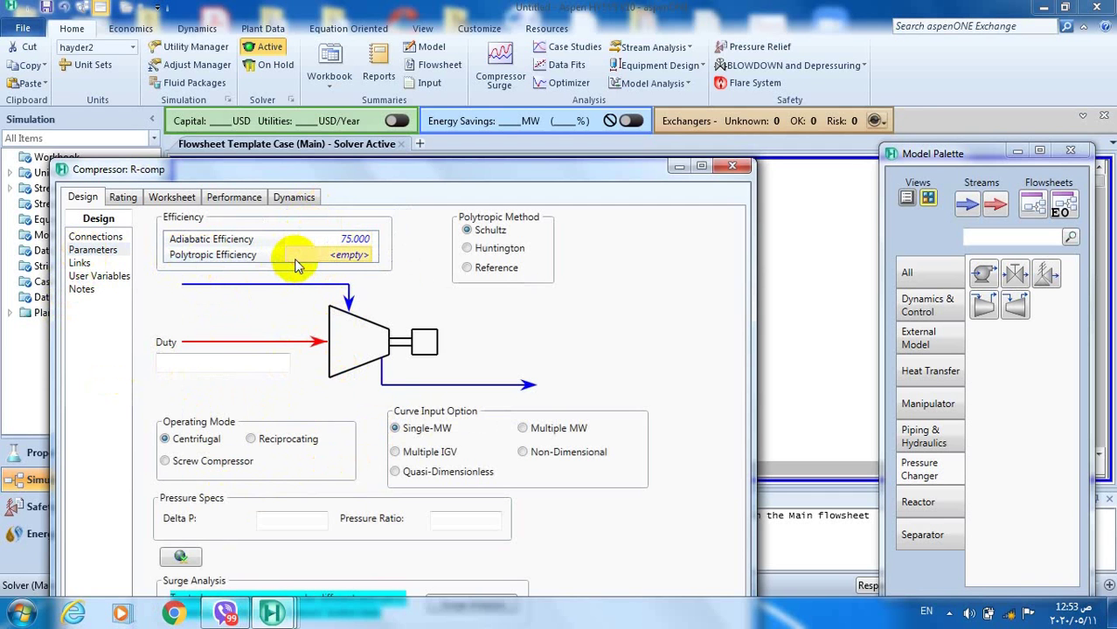
type("75")
key("Return")
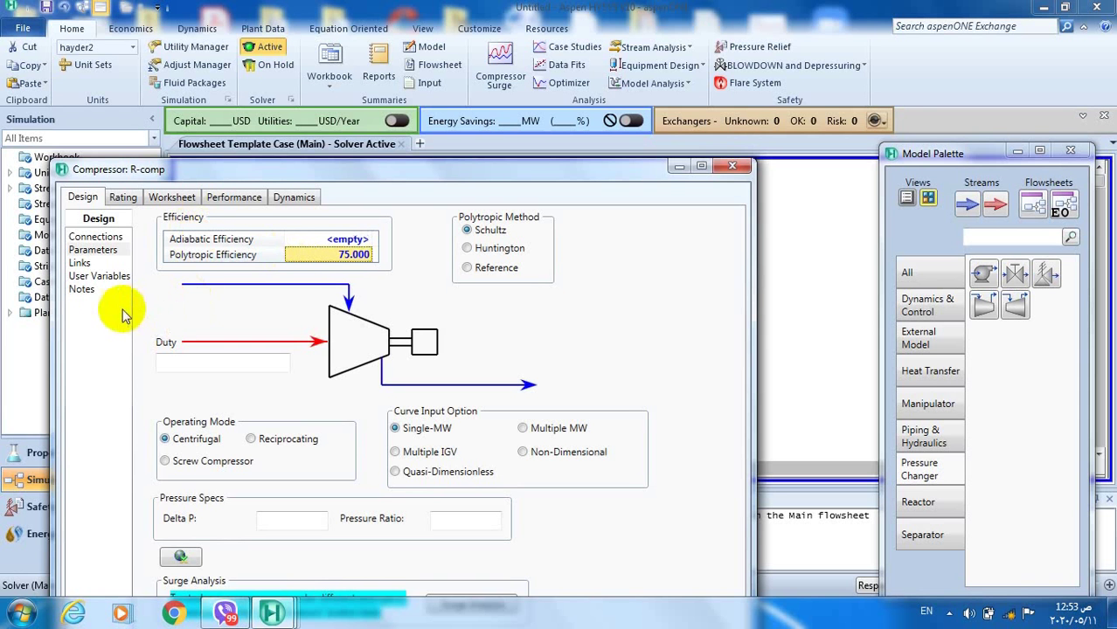
Step: Set the compressor stream pressures to 2 bar for inlet stream 1 and 14 bar for outlet stream 2
left_click(160, 199)
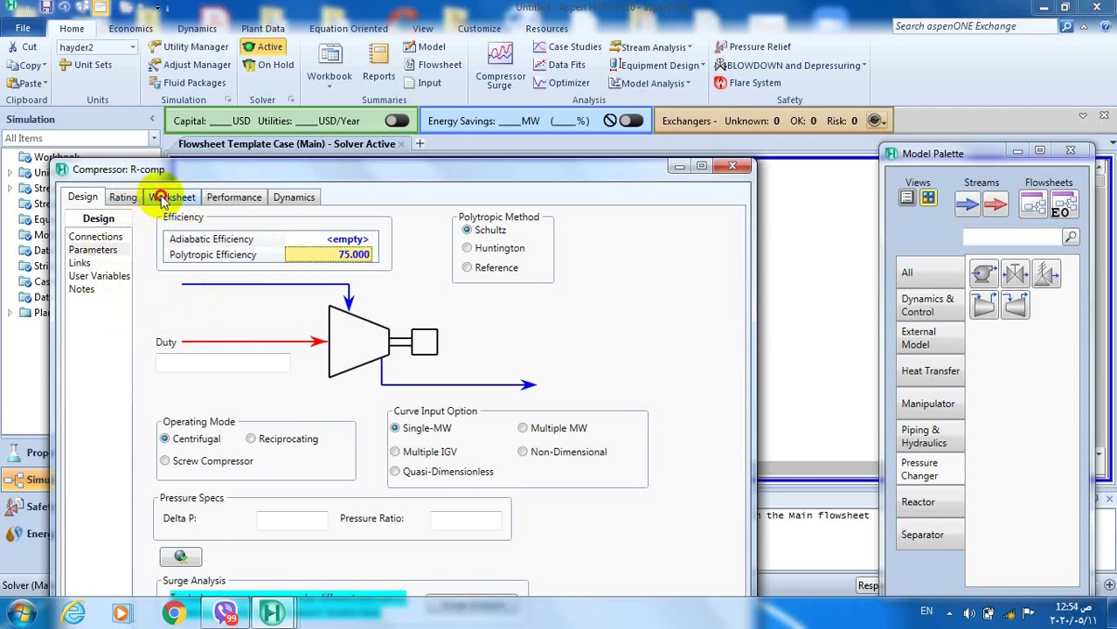
left_click_drag(310, 169, 332, 138)
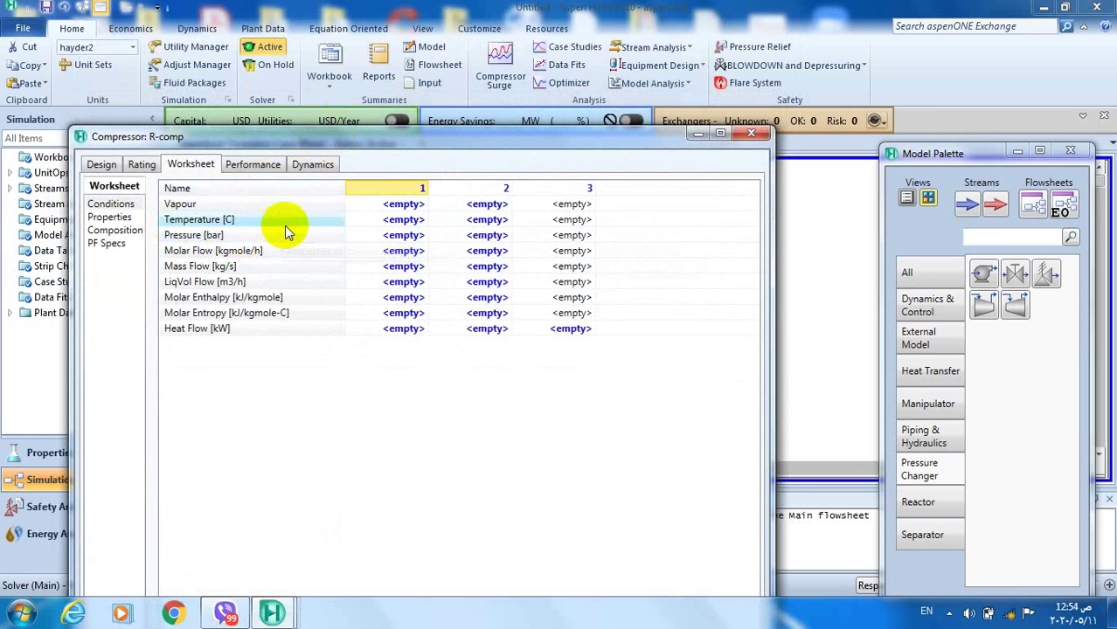
left_click(360, 238)
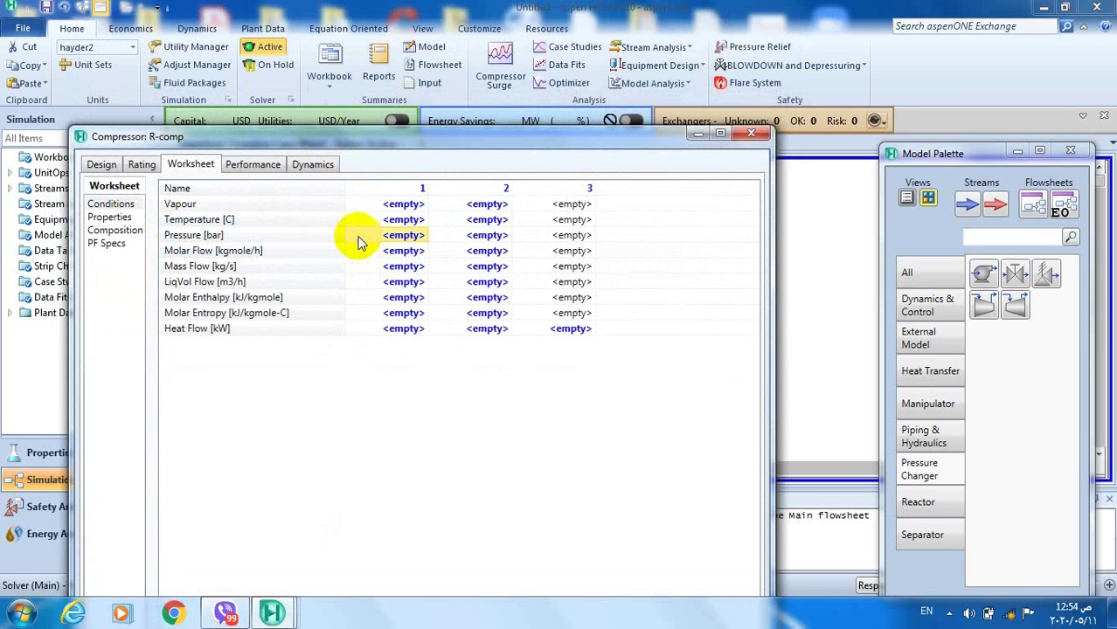
type("2")
key("Return")
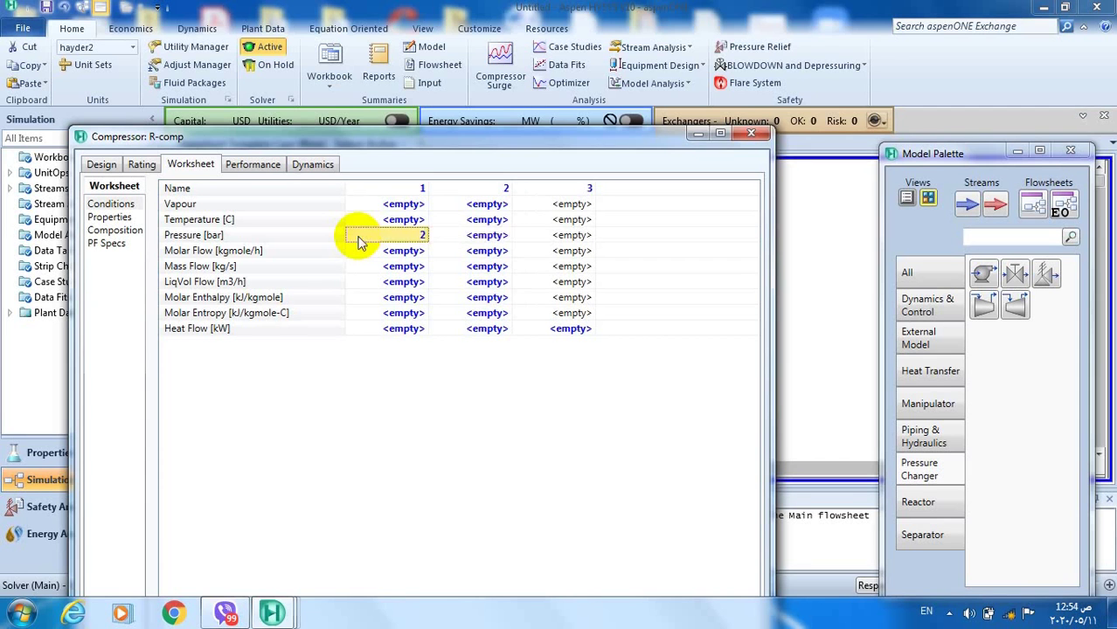
left_click(457, 236)
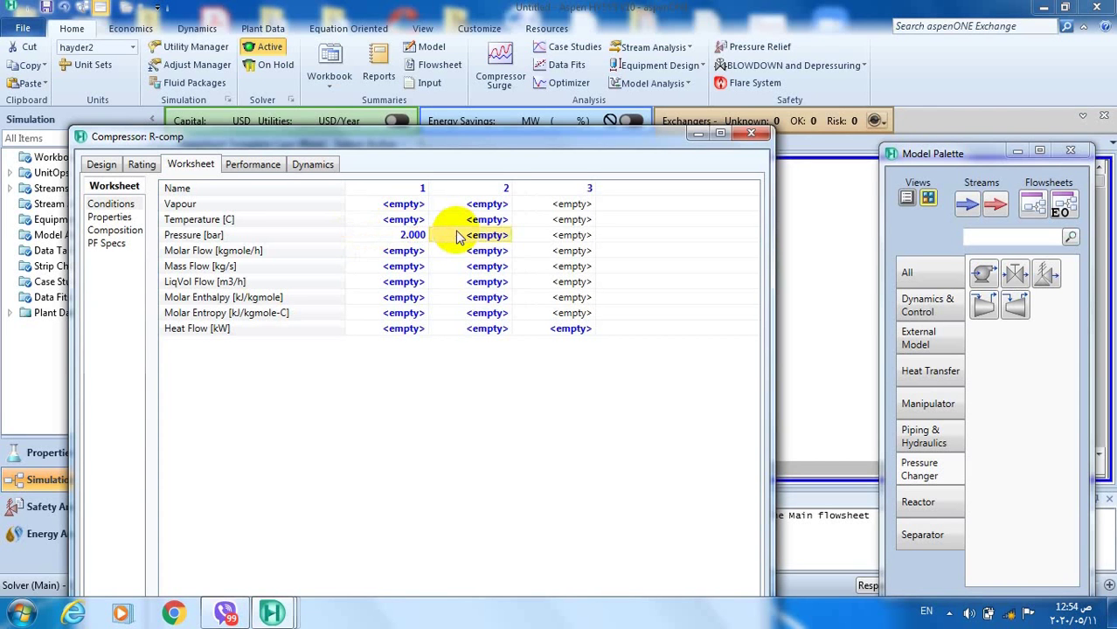
type("1")
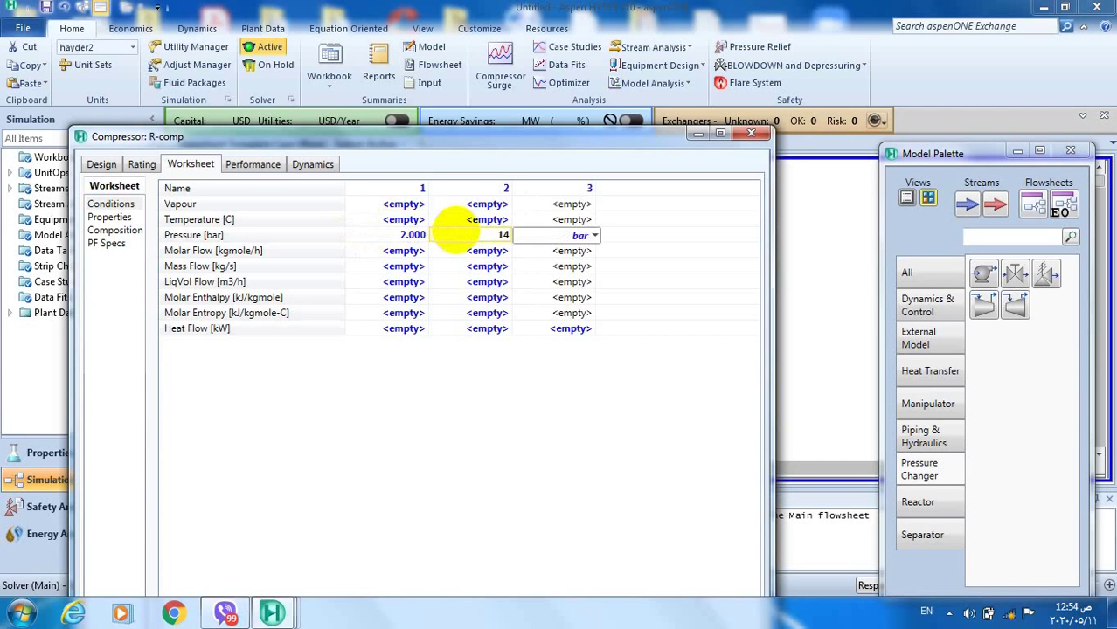
type("4")
key("Return")
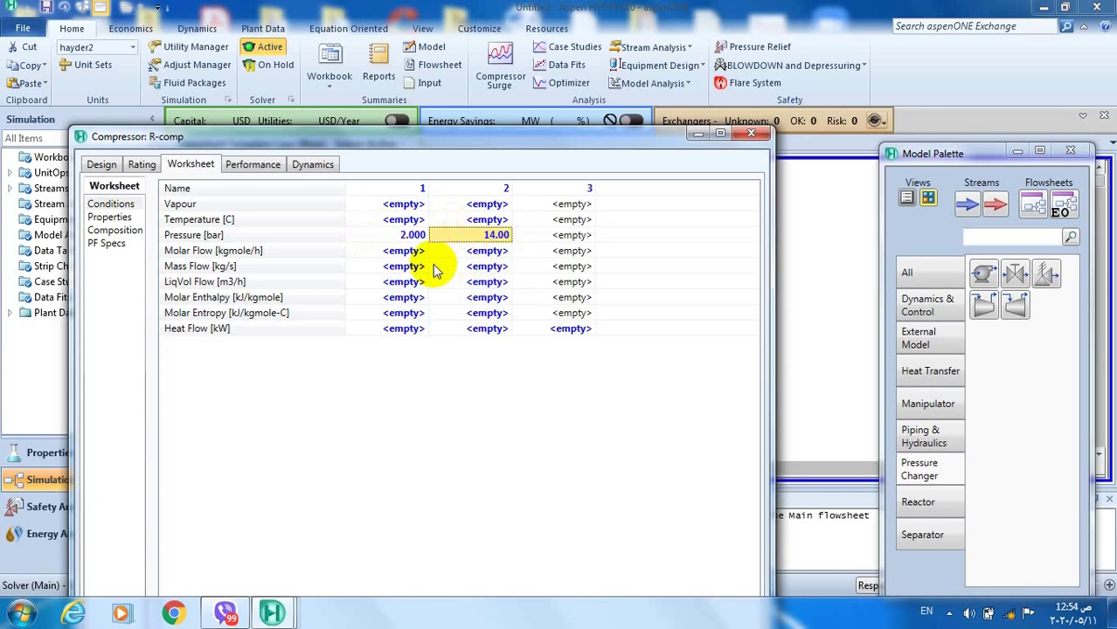
Step: Set the mass flow of inlet stream 1 to 35 kg/s
left_click(377, 271)
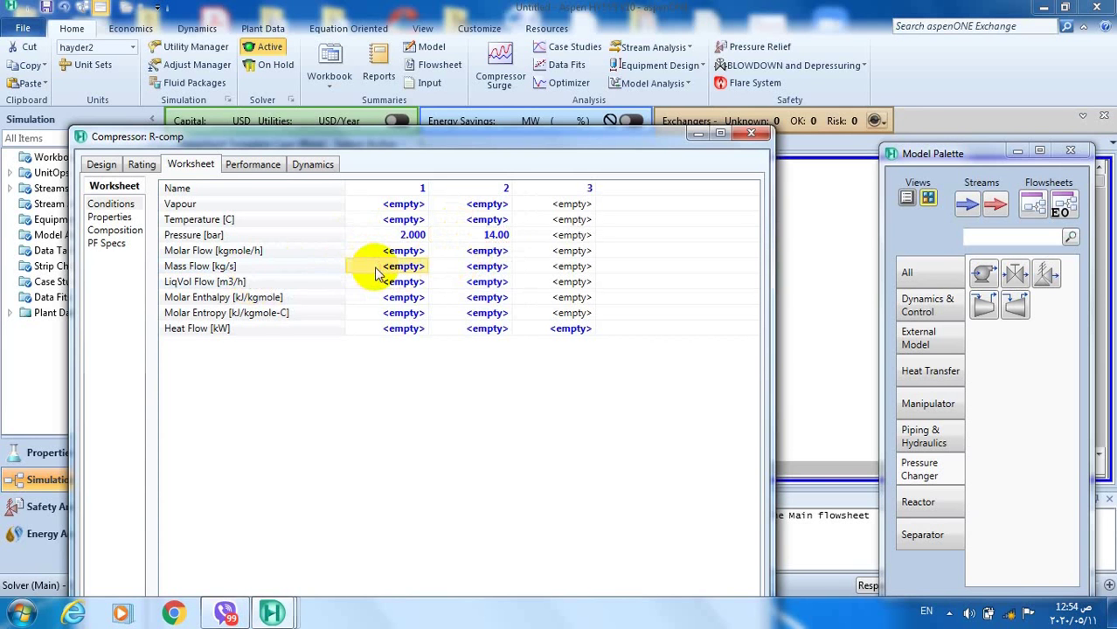
type("35")
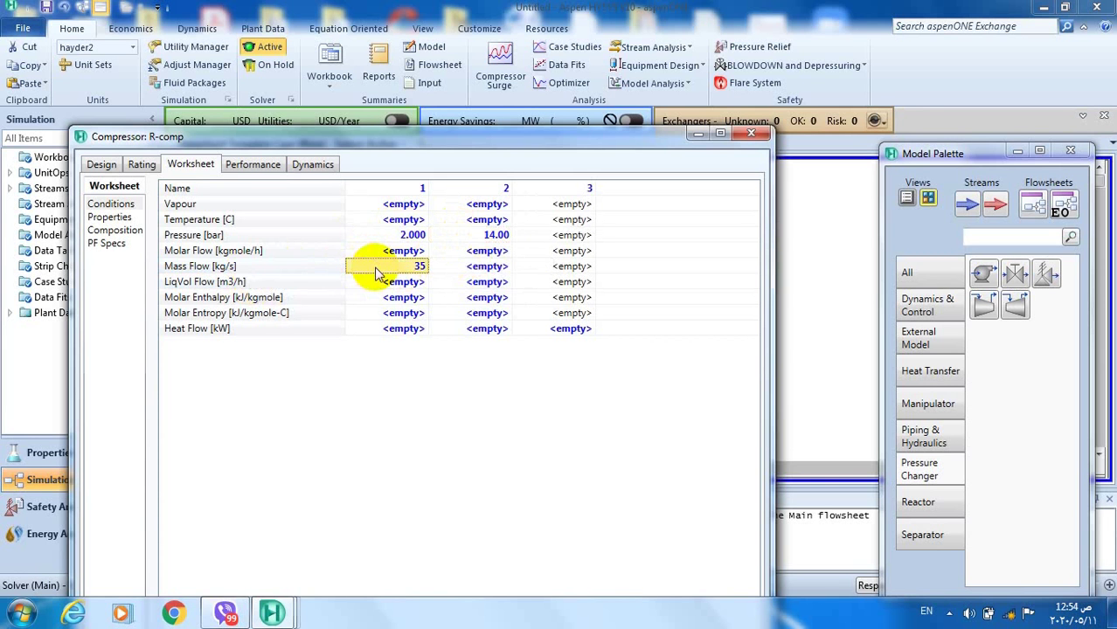
key("Return")
Step: Define stream 1 as pure R134a with a mole fraction of 1, normalize the composition and accept it
left_click(115, 232)
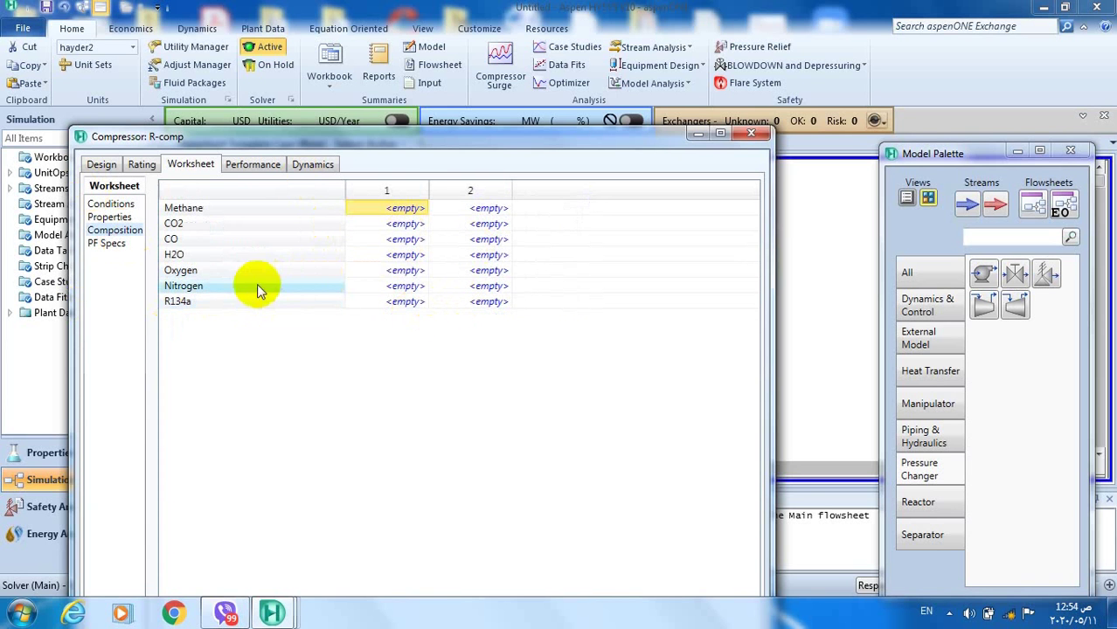
left_click(376, 308)
type("1")
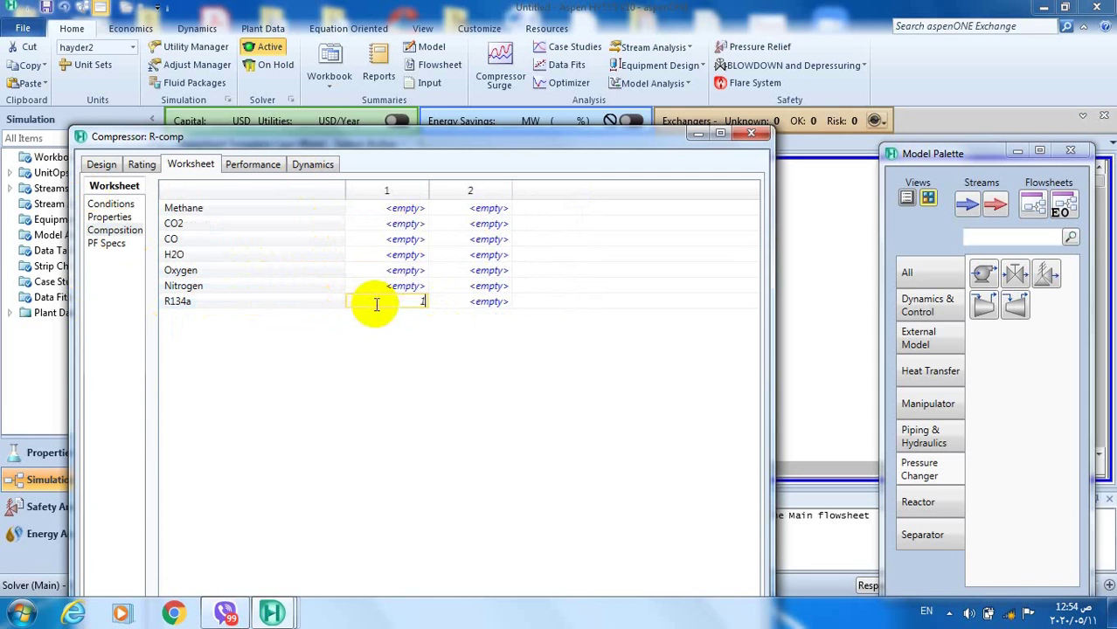
key("Return")
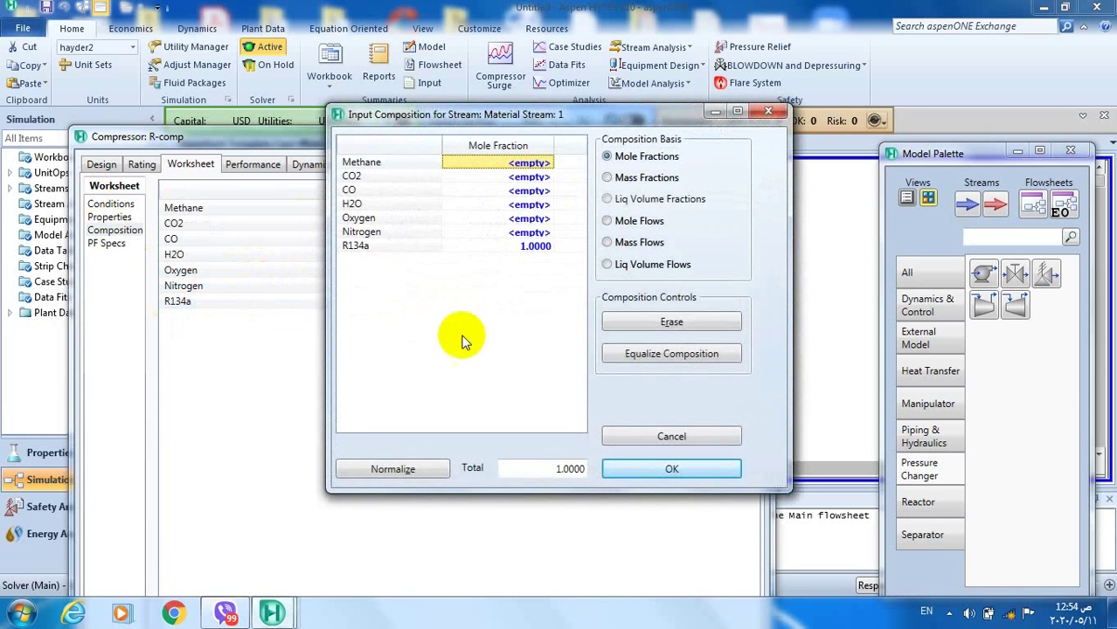
left_click(389, 472)
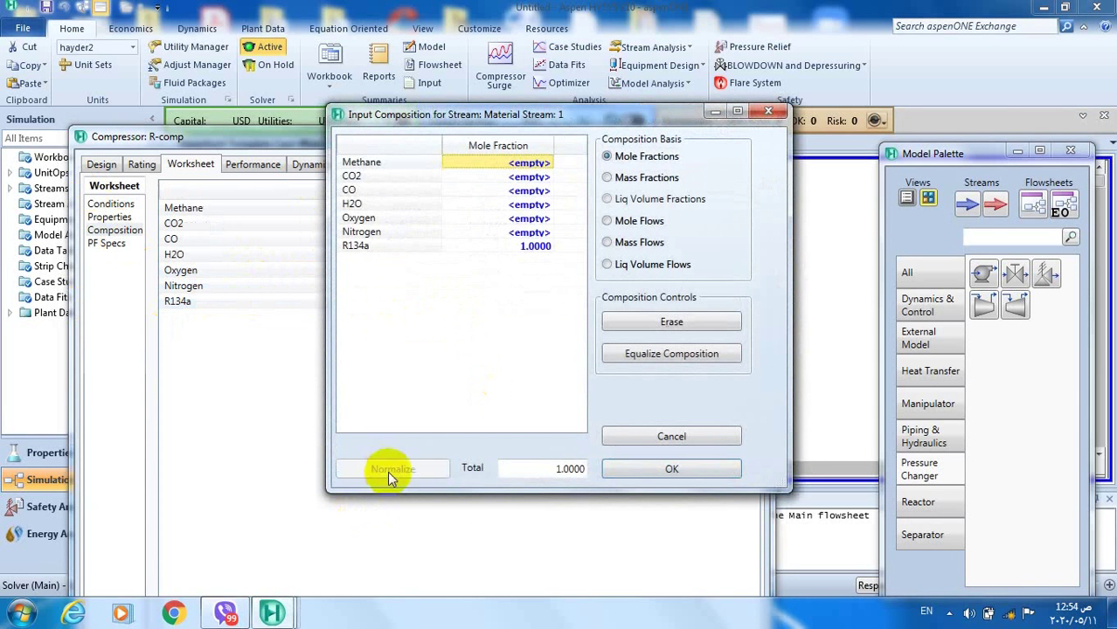
left_click(670, 471)
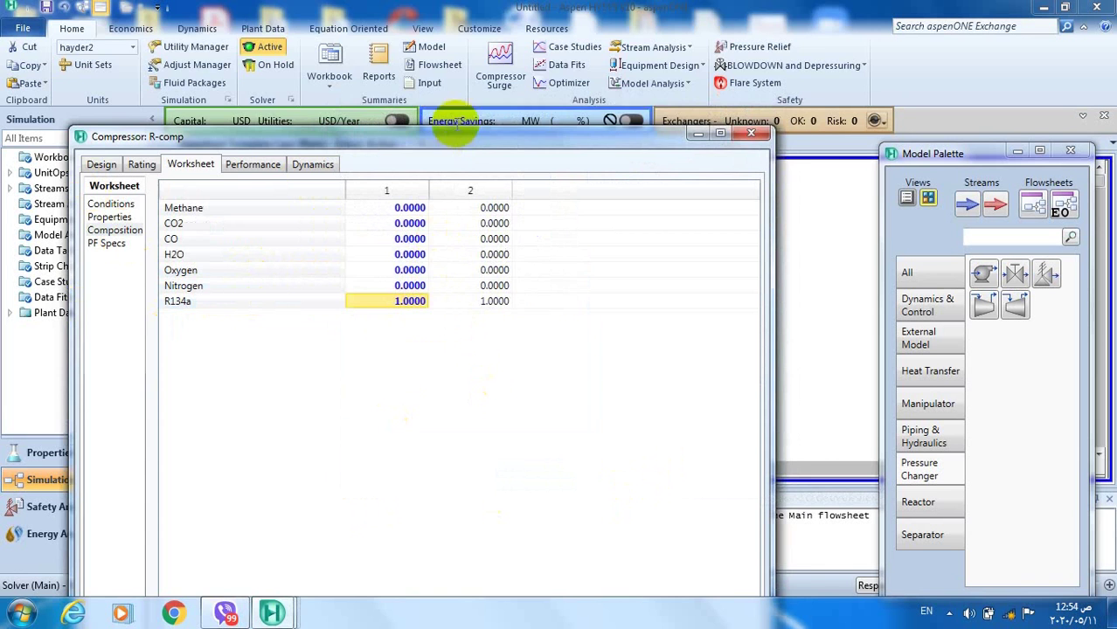
Step: Set the temperature of inlet stream 1 to 10 °C in the worksheet conditions and close the compressor window
left_click_drag(450, 137, 477, 82)
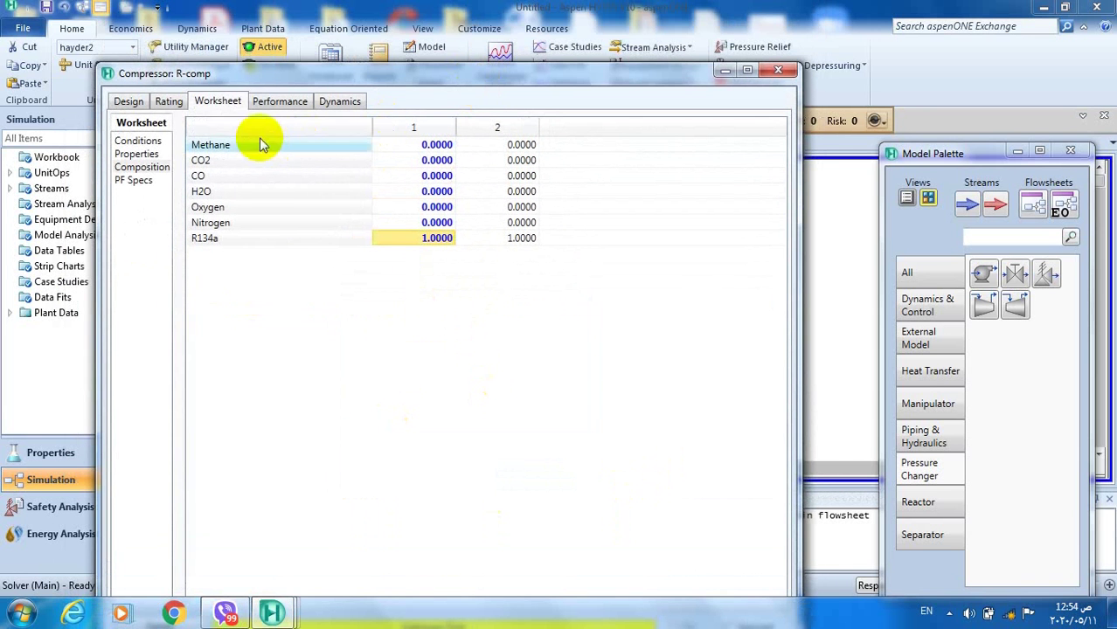
left_click(135, 140)
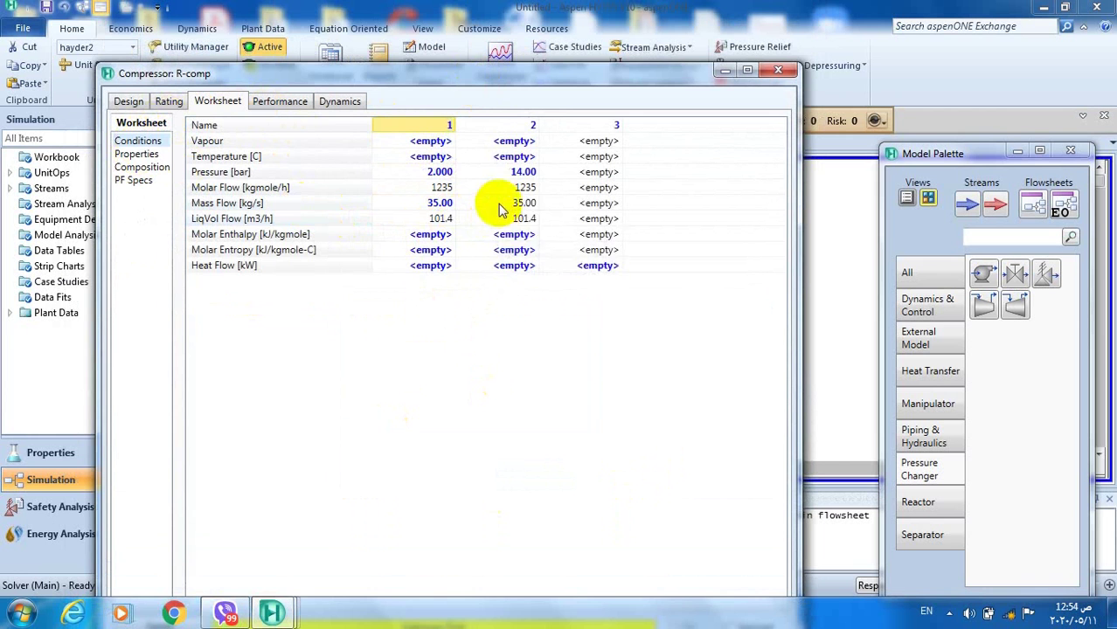
left_click(413, 160)
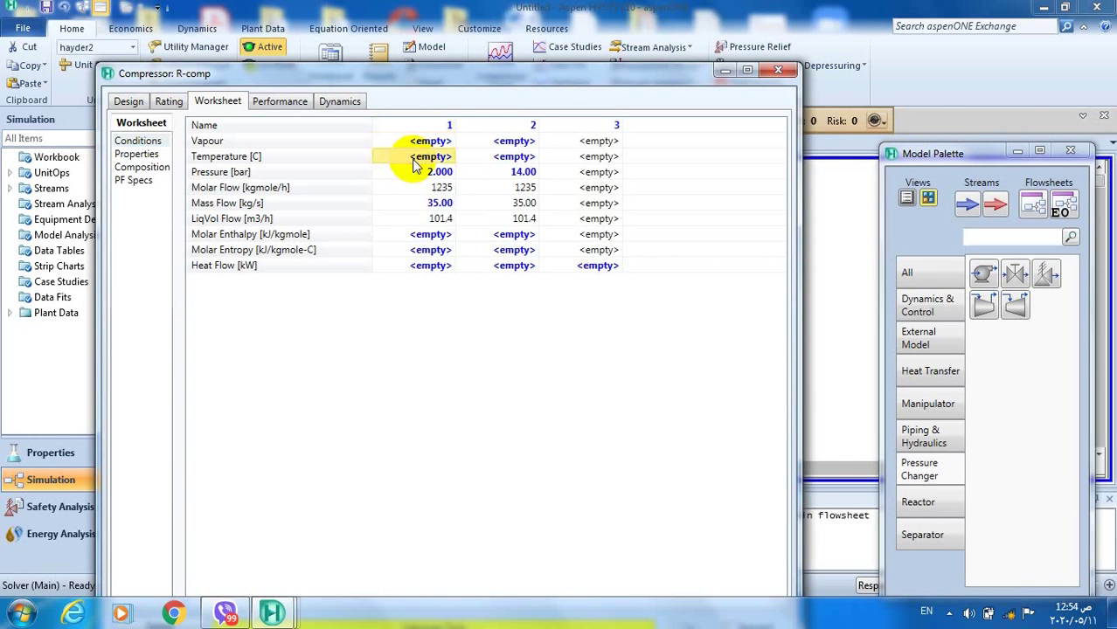
type("1")
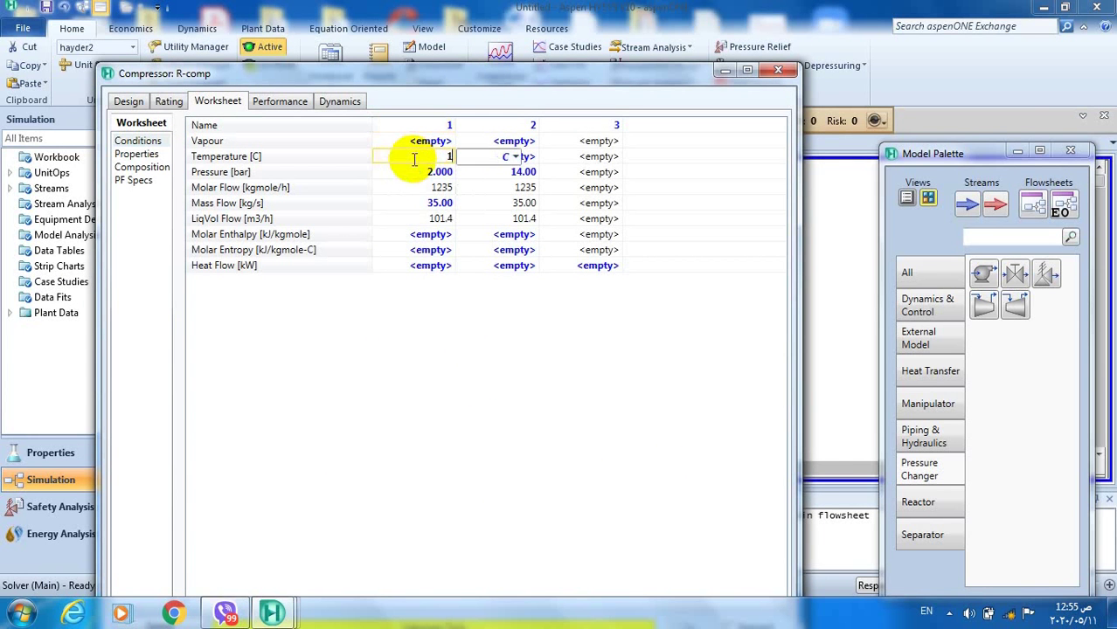
type("0")
key("Return")
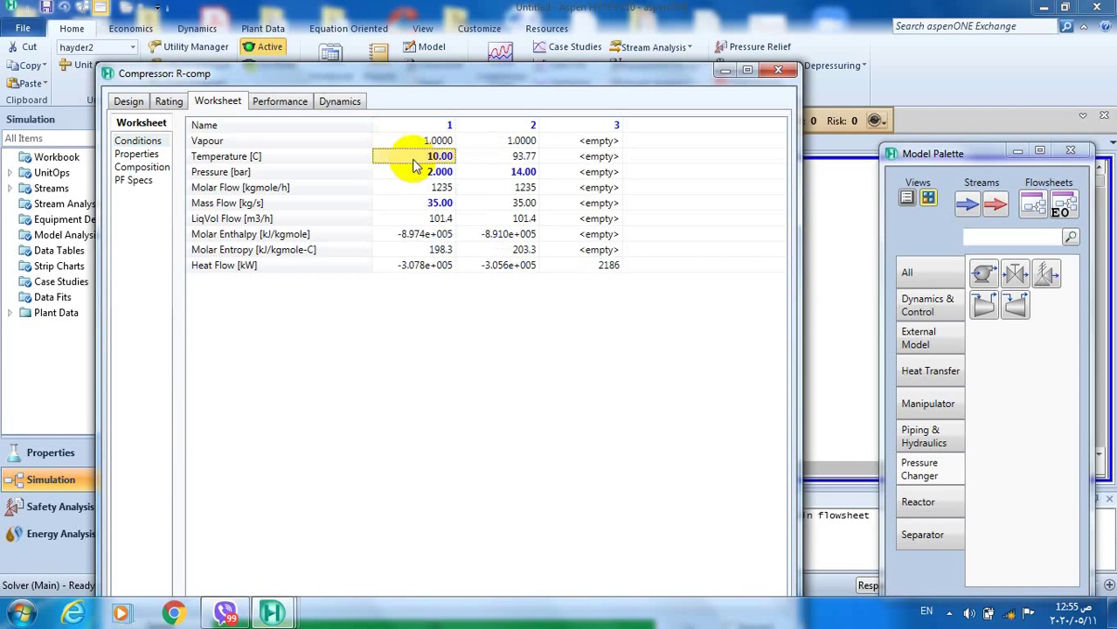
left_click_drag(429, 73, 446, 12)
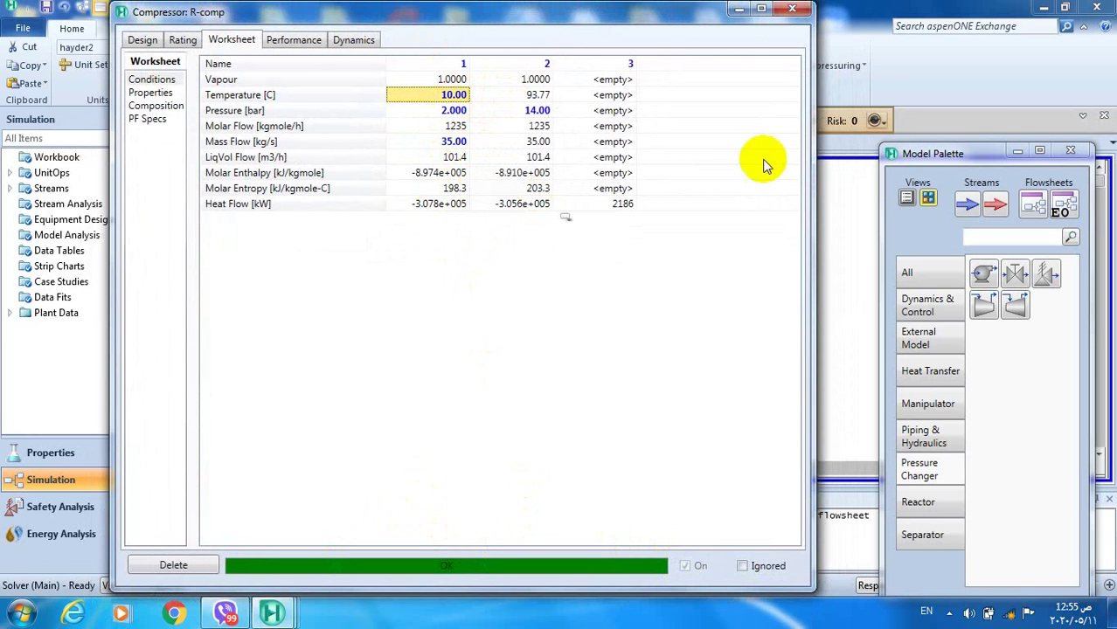
left_click(791, 10)
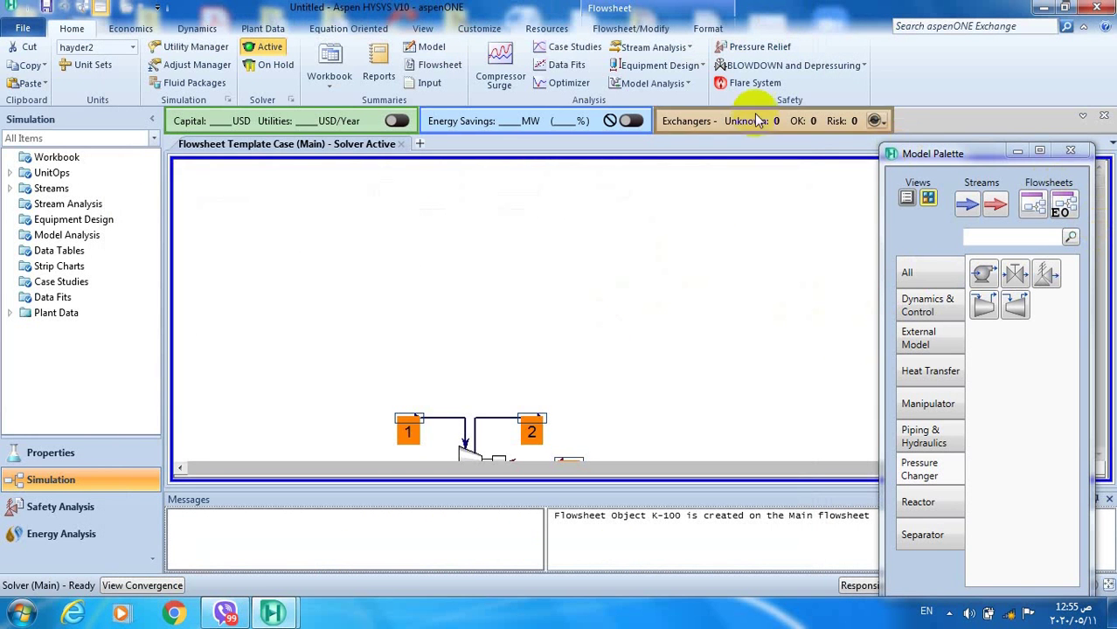
Step: Change the flowsheet's conditional formatting colour scheme to Temperature
left_click(423, 30)
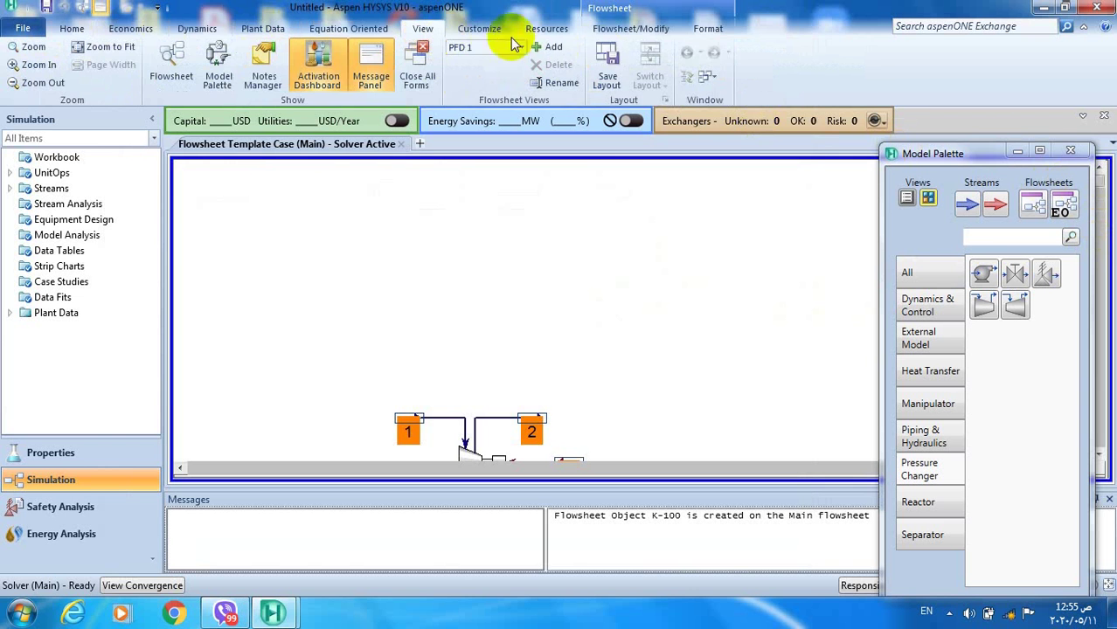
left_click(480, 28)
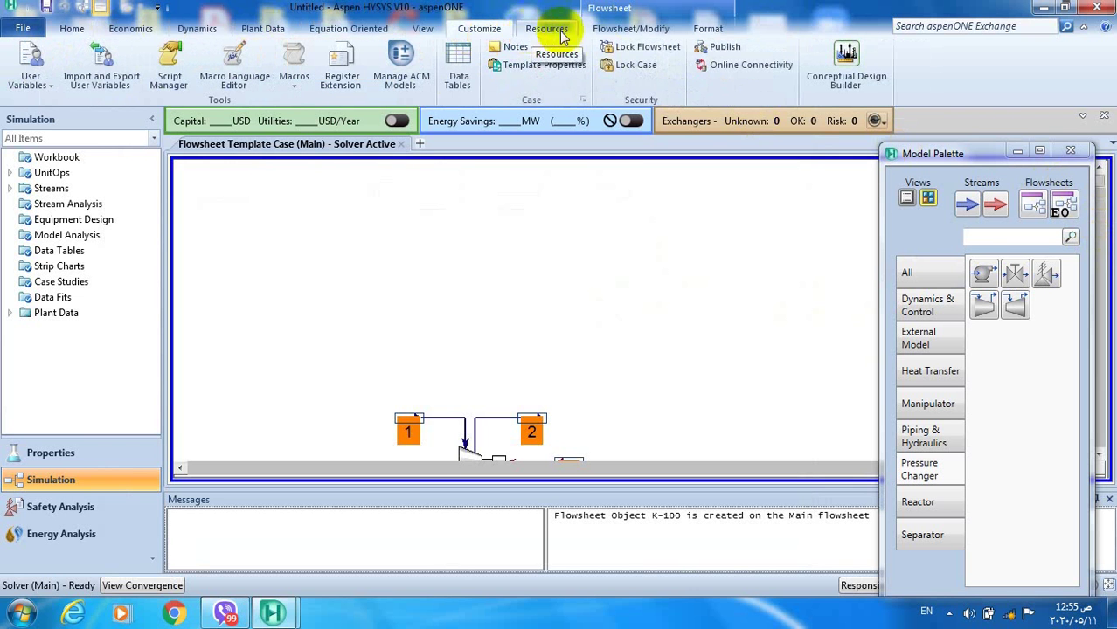
left_click(631, 29)
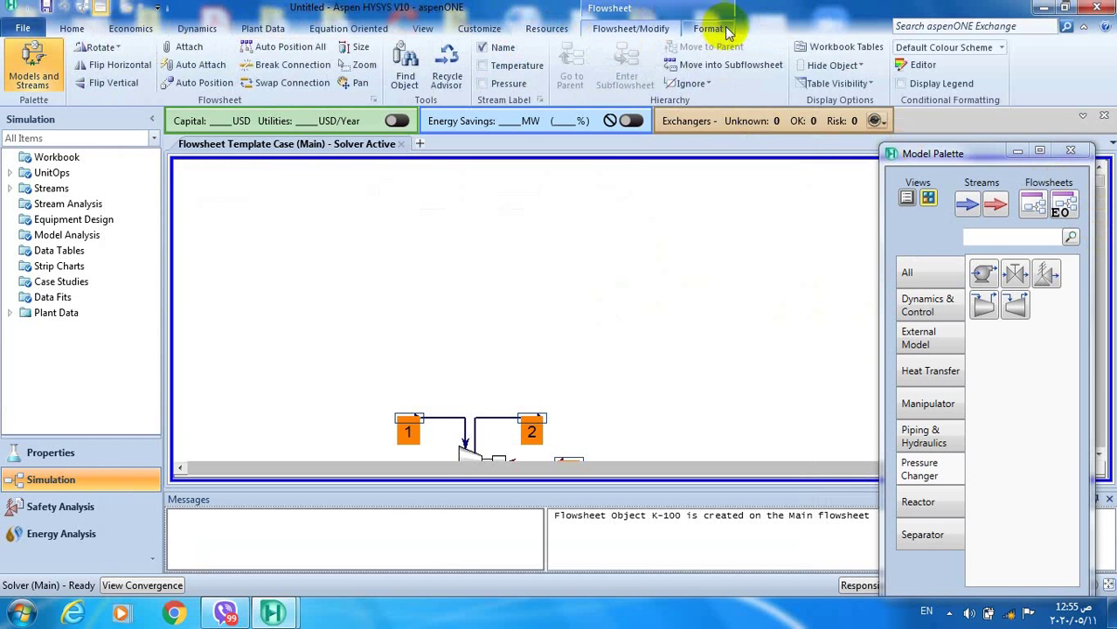
left_click(920, 65)
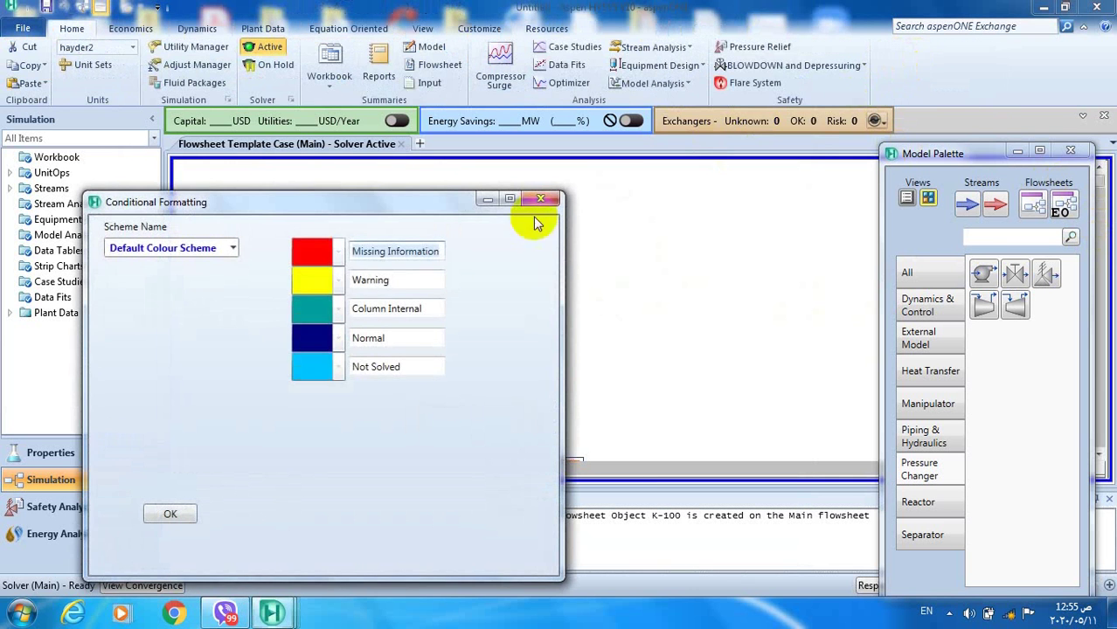
left_click(231, 248)
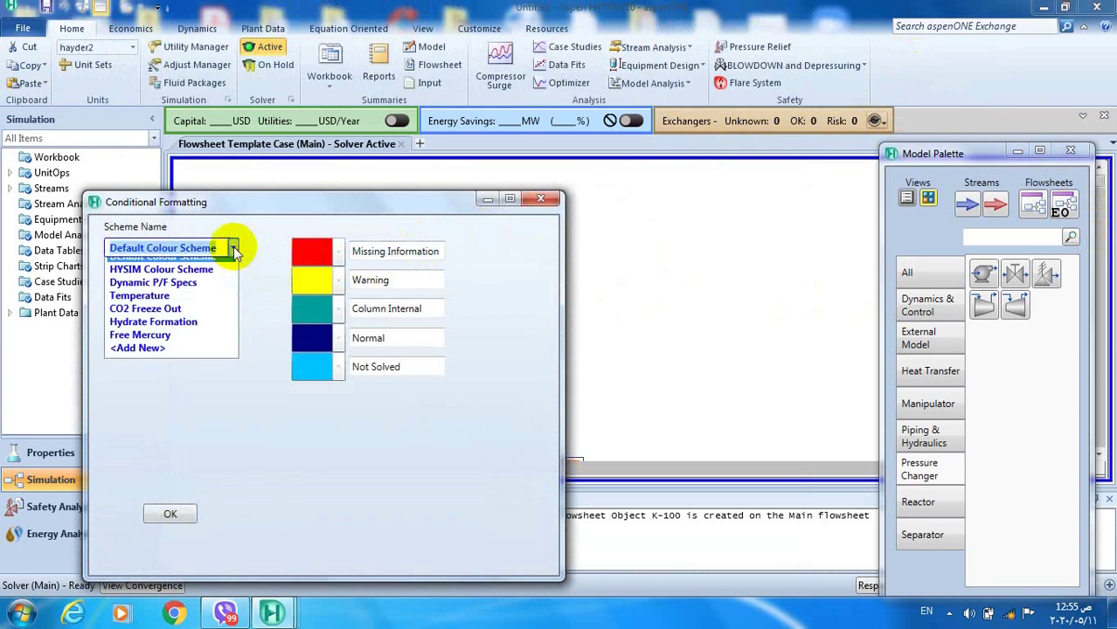
left_click(171, 312)
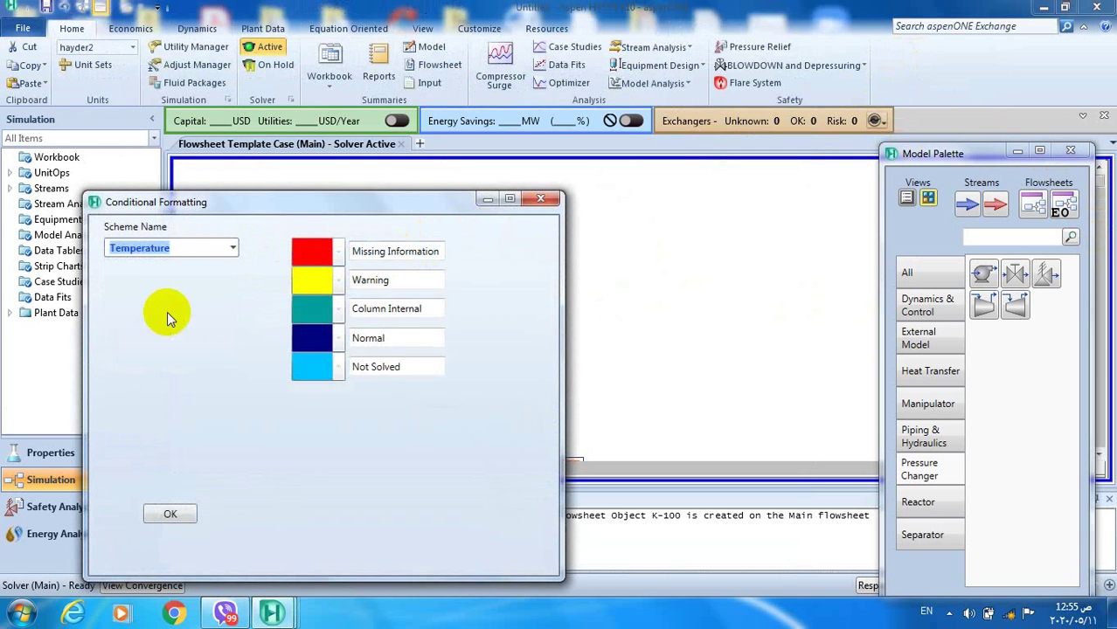
left_click(165, 514)
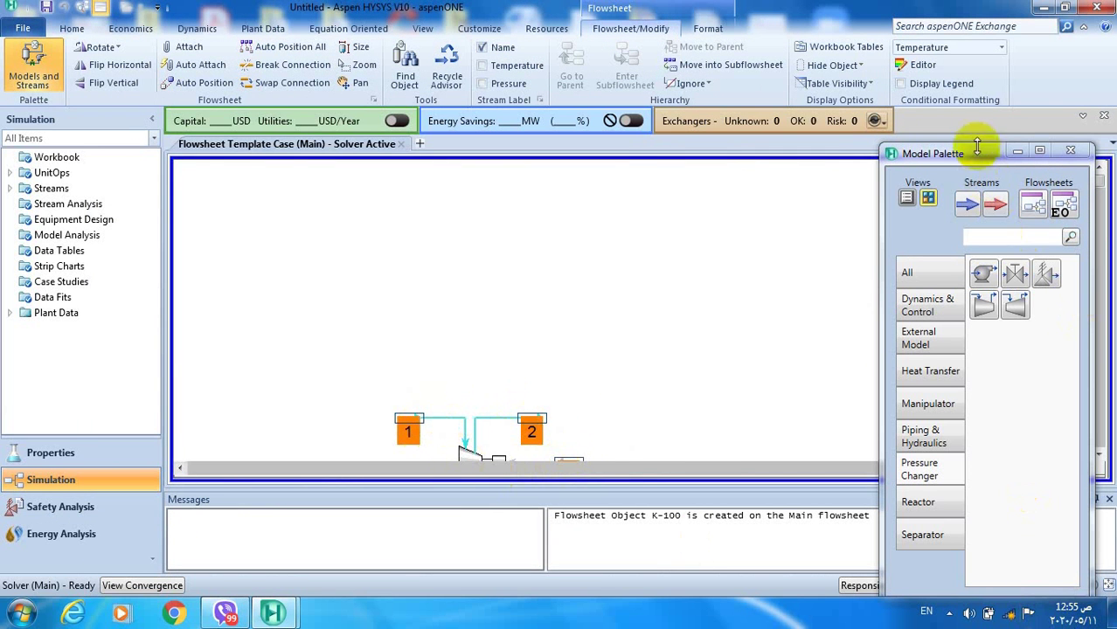
Step: Add a cooler to the flowsheet from the full set of model palette units
left_click_drag(977, 164, 145, 103)
left_click(1108, 585)
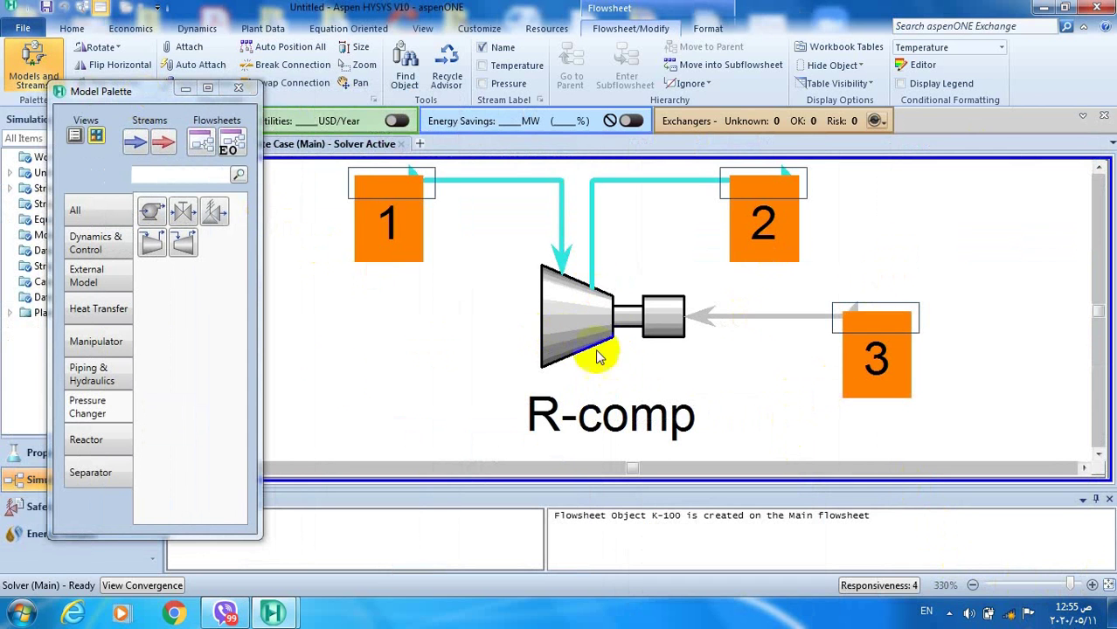
left_click(83, 216)
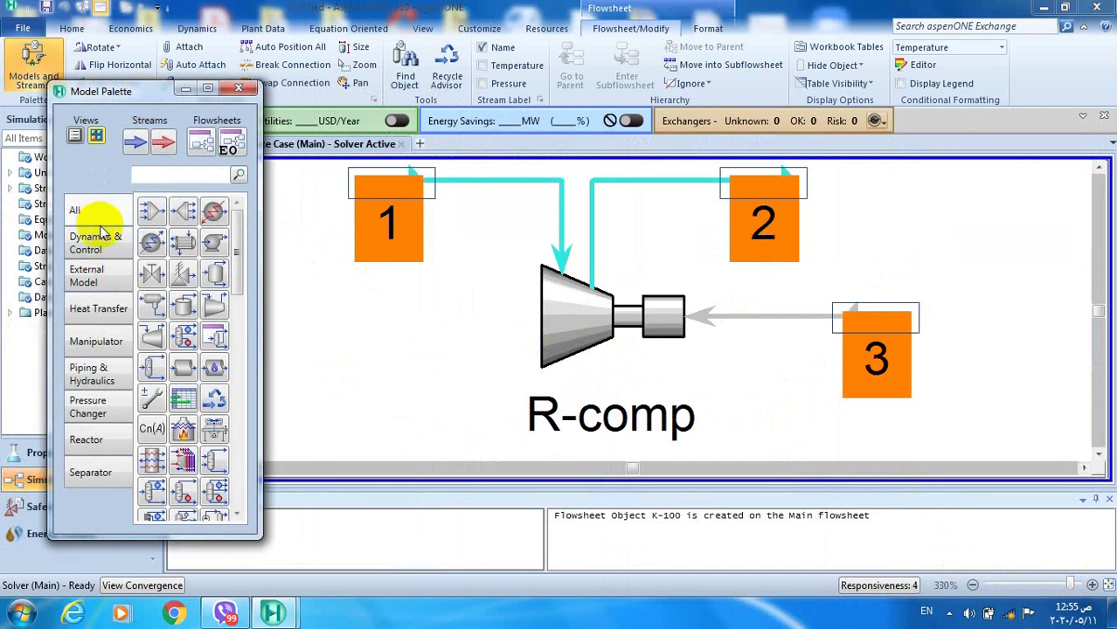
double_click(153, 238)
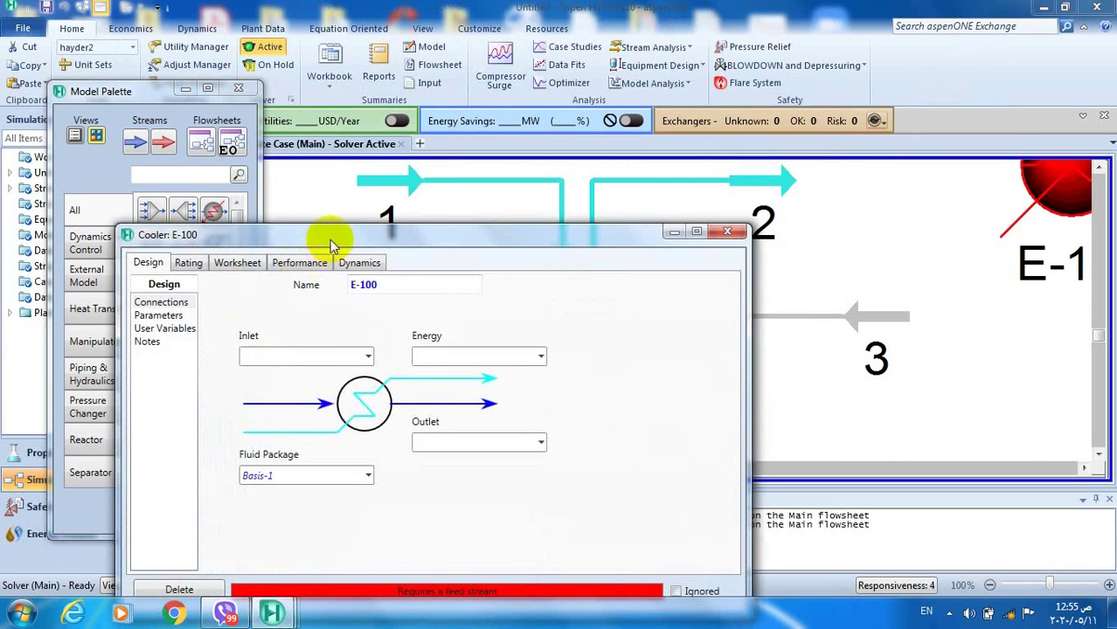
left_click_drag(327, 239, 445, 98)
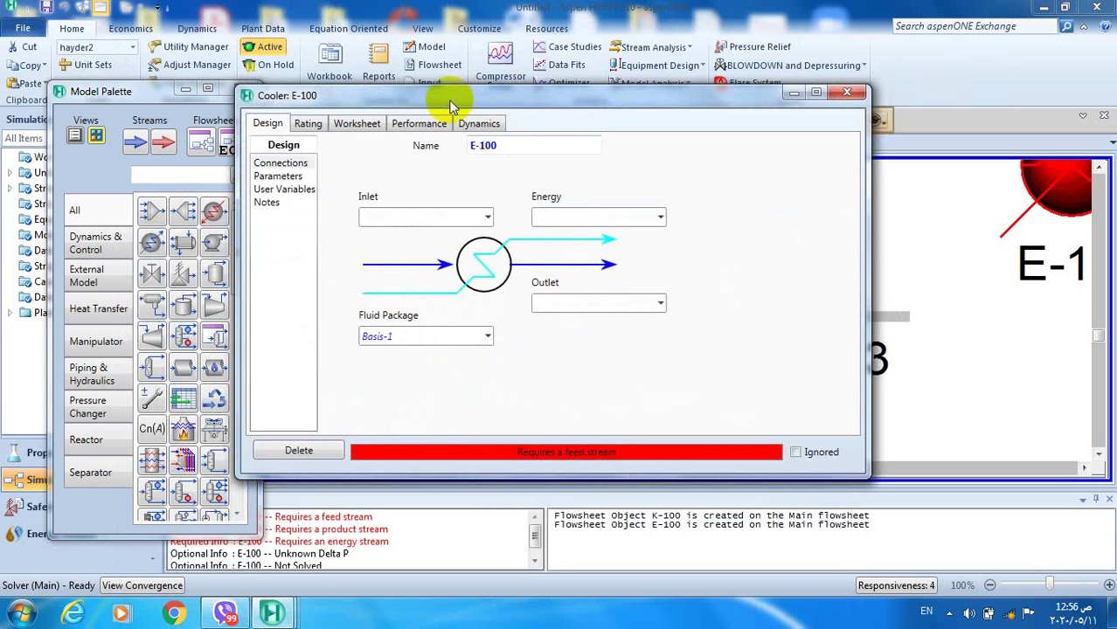
Step: Connect the cooler with stream 2 as inlet, stream 4 as outlet and Q-out as energy stream
left_click(413, 217)
type("2")
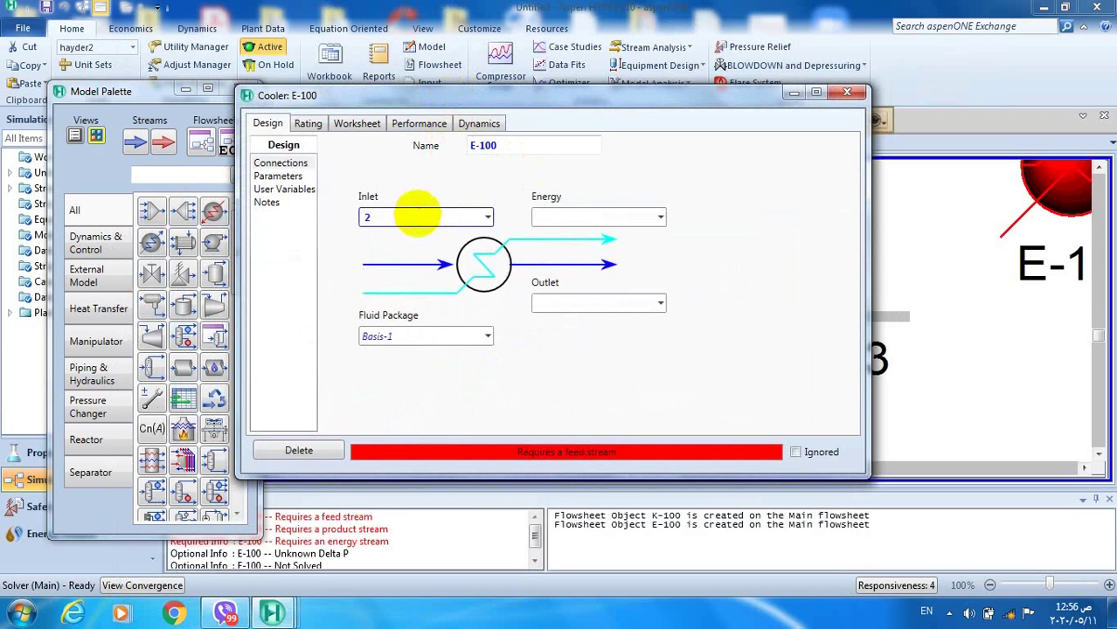
key("Return")
left_click(544, 302)
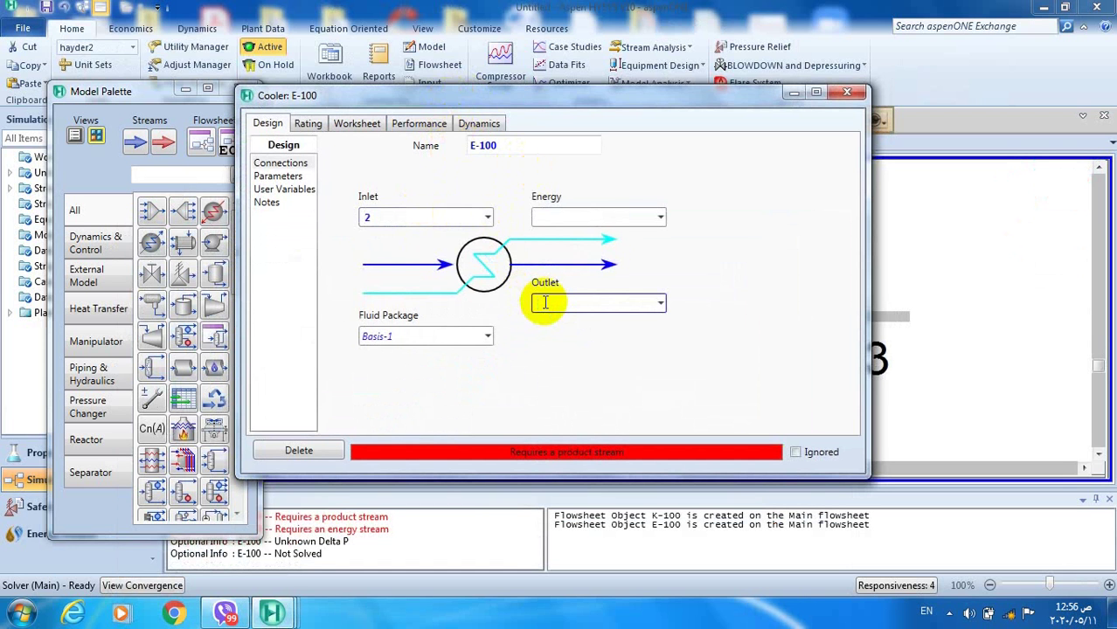
type("4")
left_click(579, 218)
type("Q")
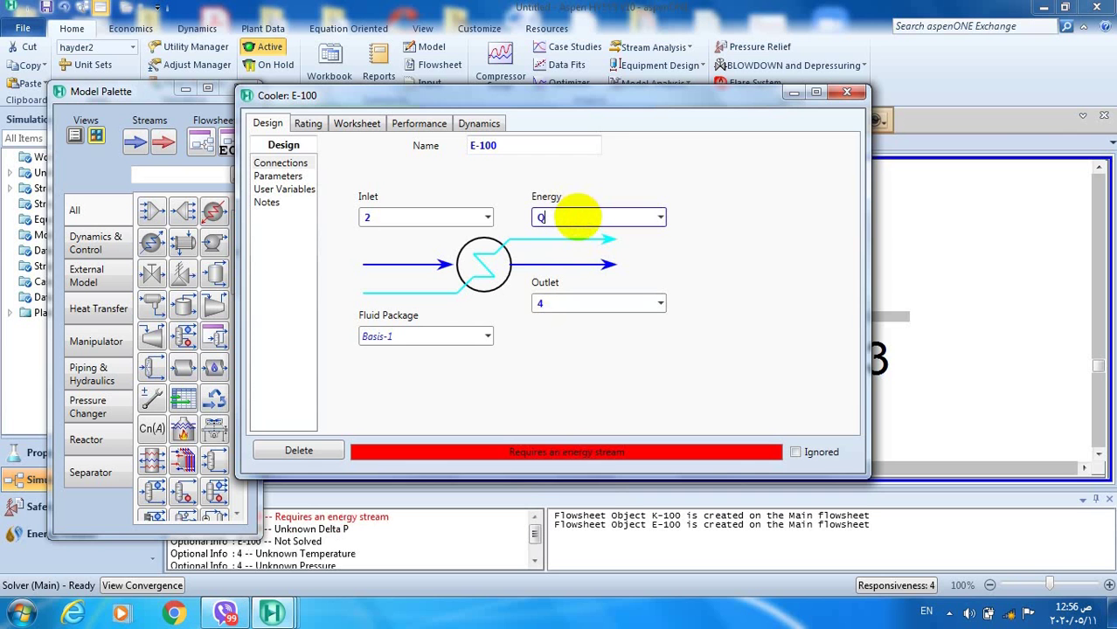
type("-out")
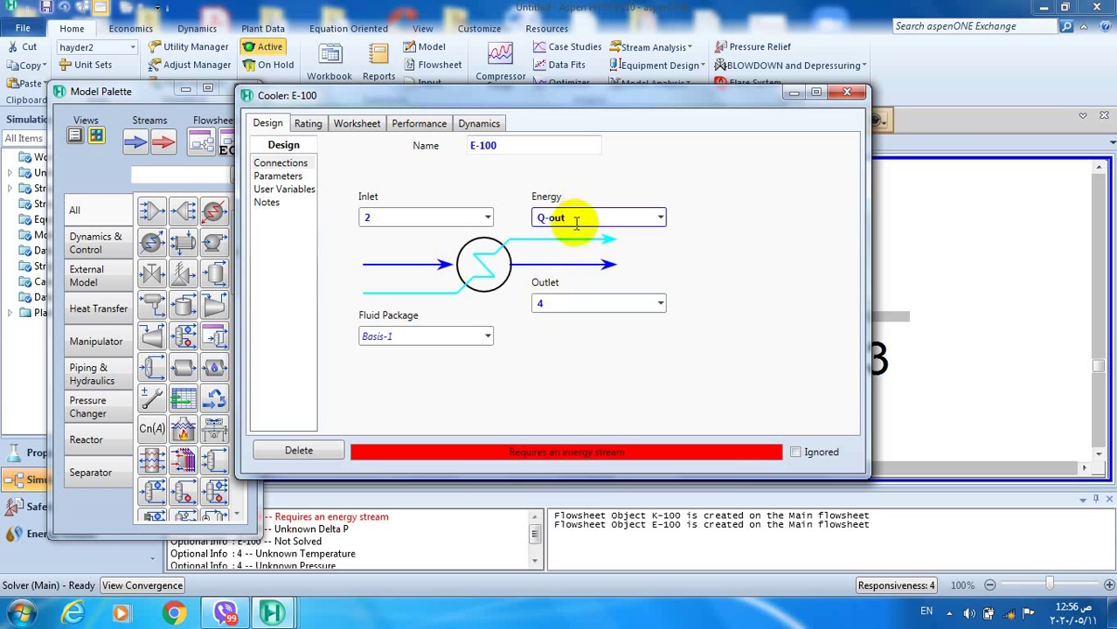
key("Return")
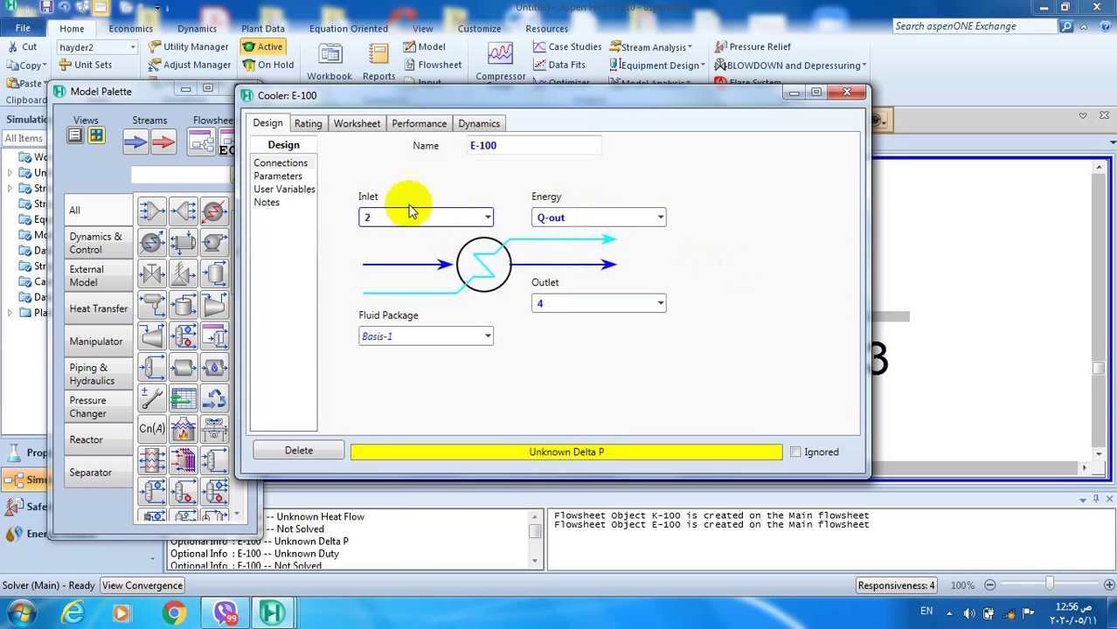
Step: Set the pressure of the cooler's outlet stream 4 to 13.3 bar in the worksheet conditions
left_click(282, 180)
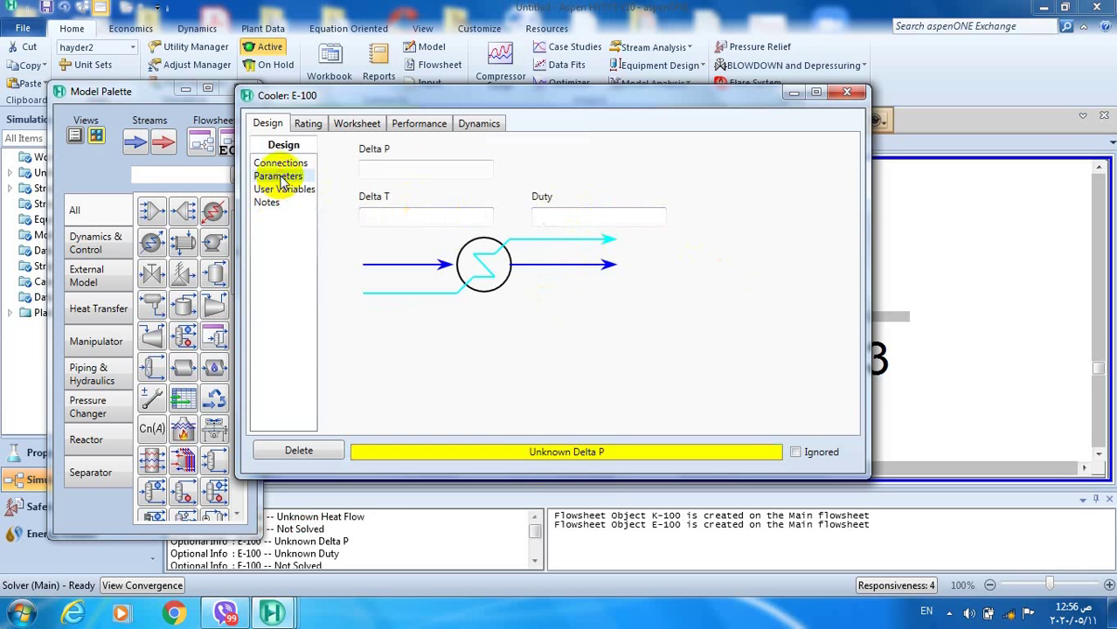
left_click(369, 127)
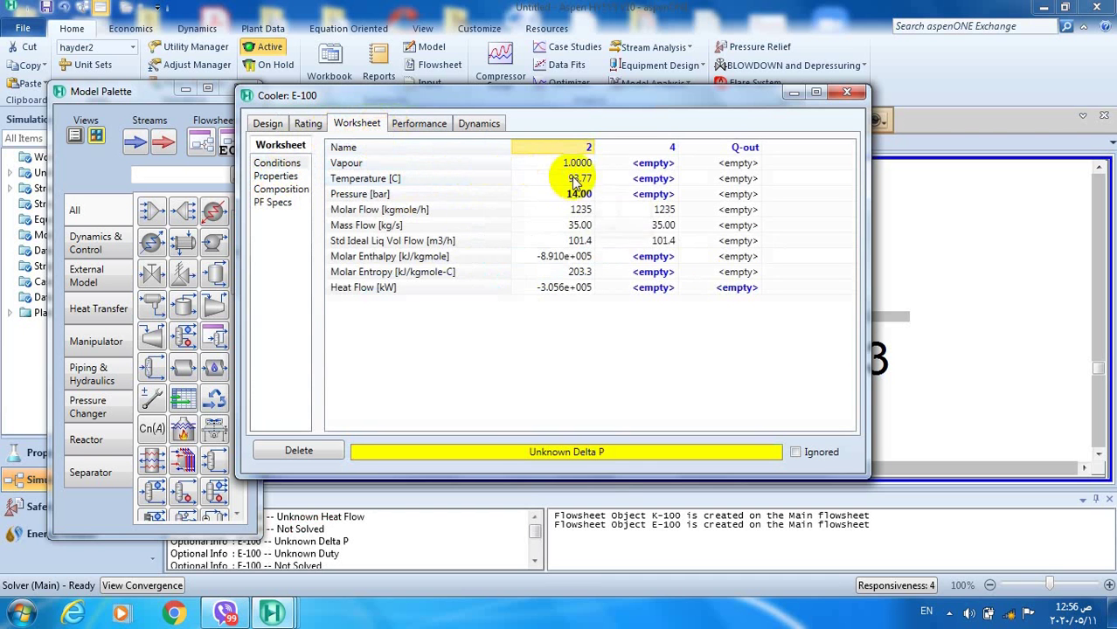
mouse_move(575, 180)
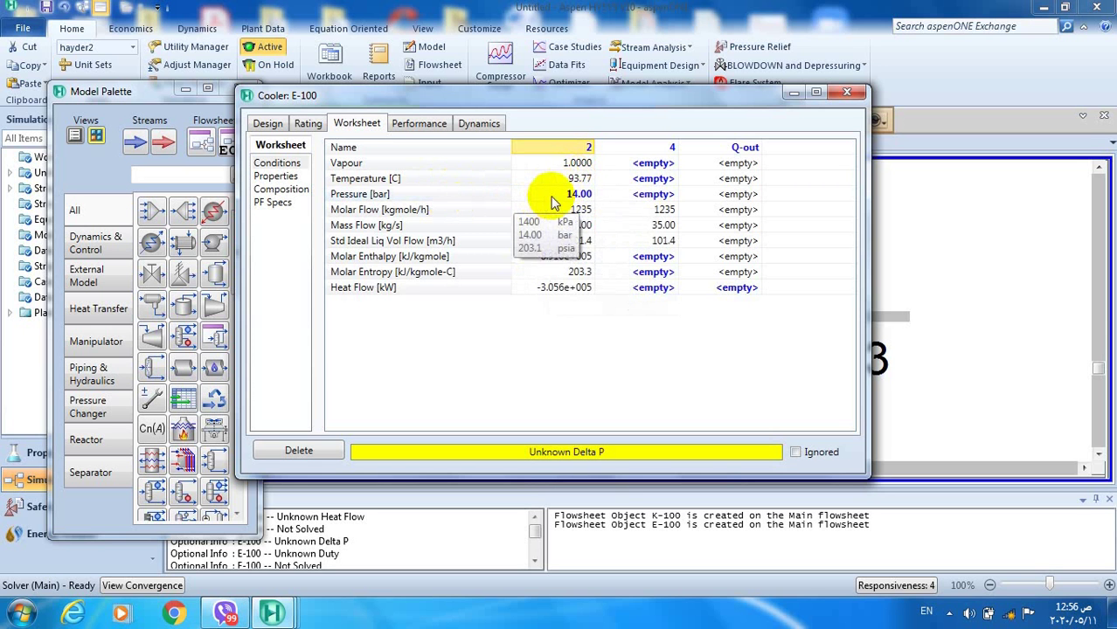
left_click(603, 197)
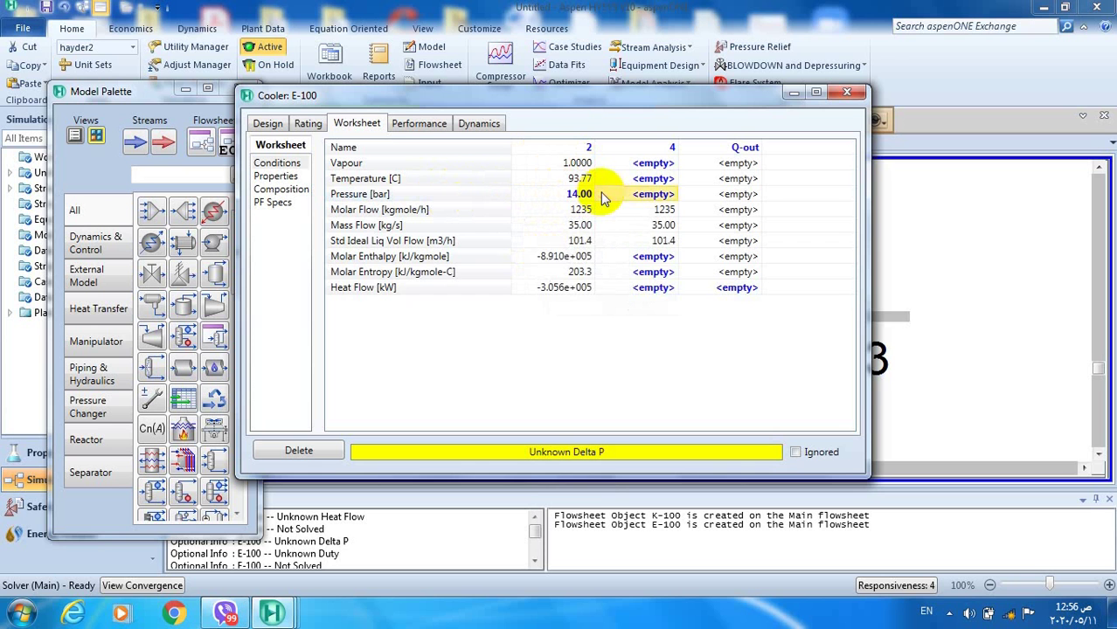
type("13")
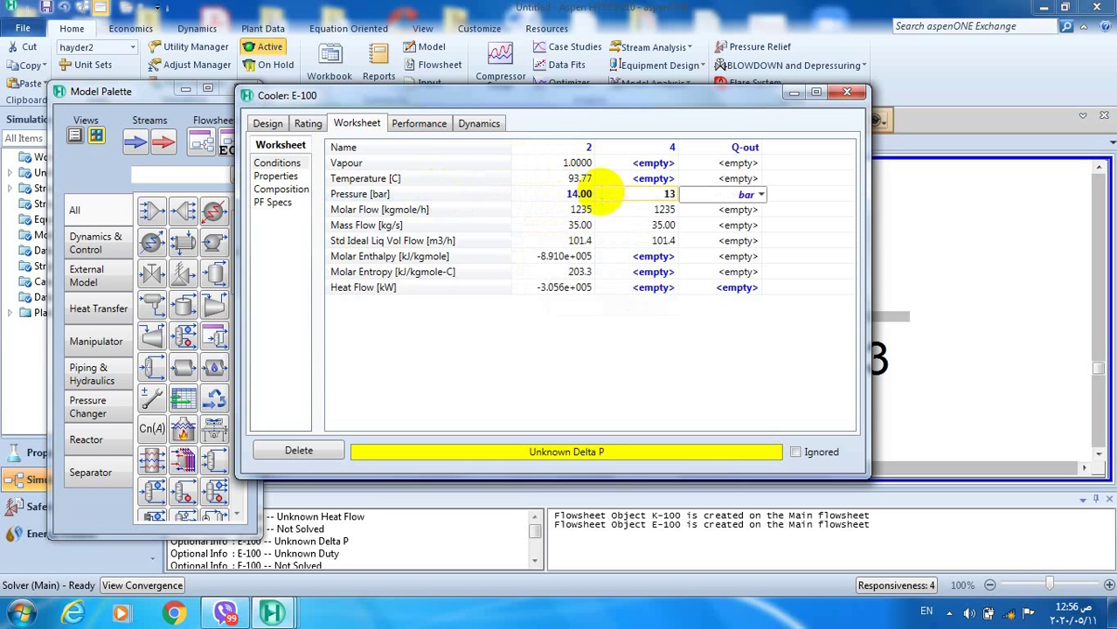
type(".3")
key("Return")
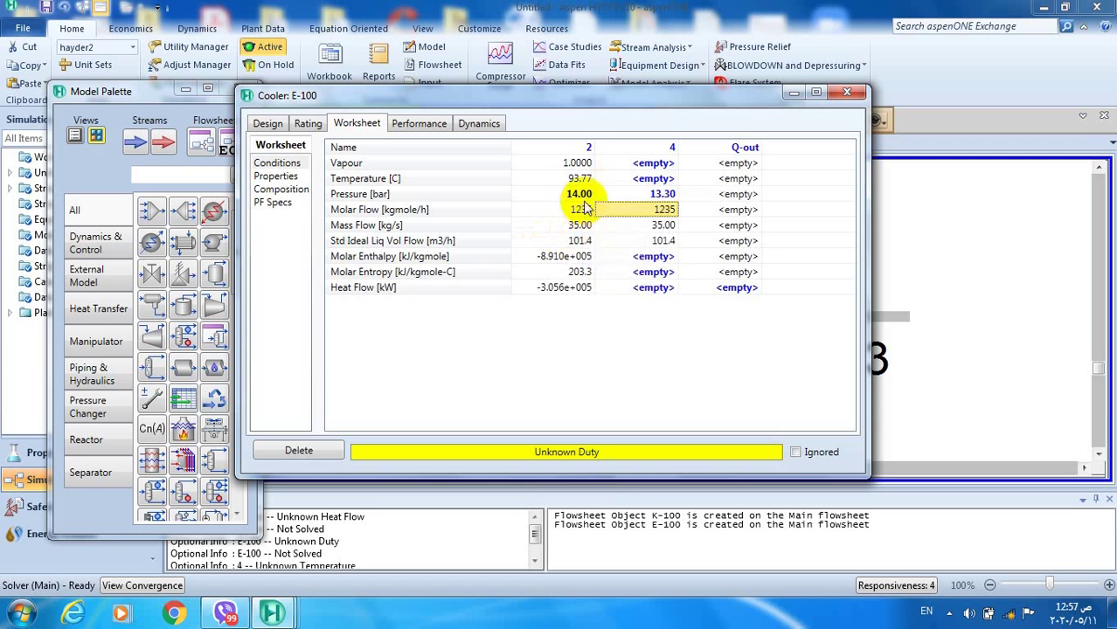
Step: Set the temperature of the cooler's outlet stream 4 to 30 °C and close the cooler window
left_click(610, 180)
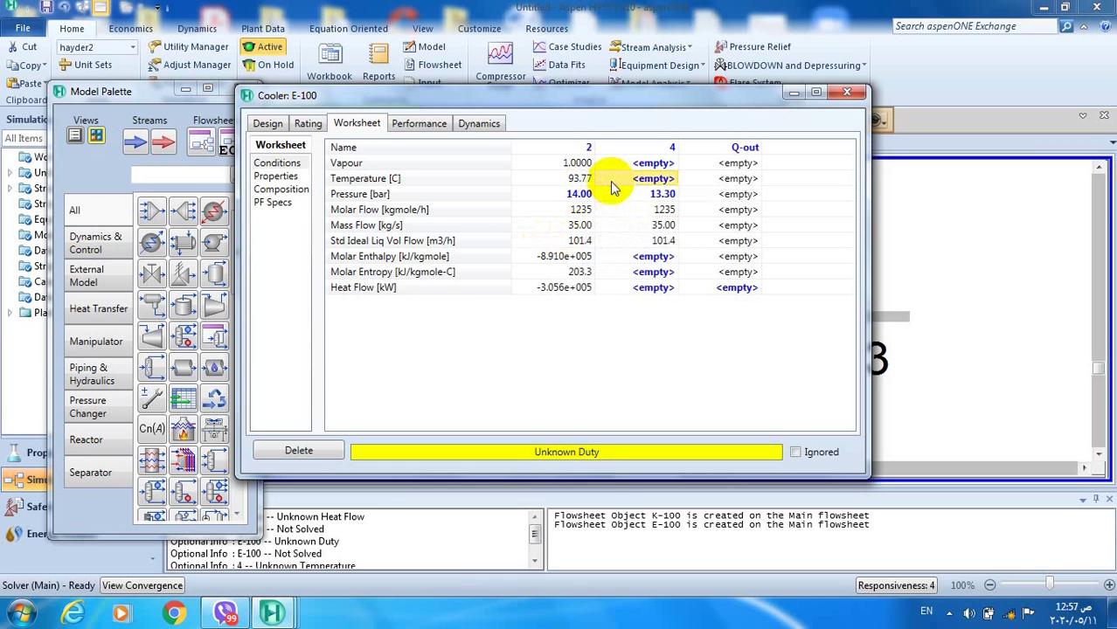
type("30")
key("Return")
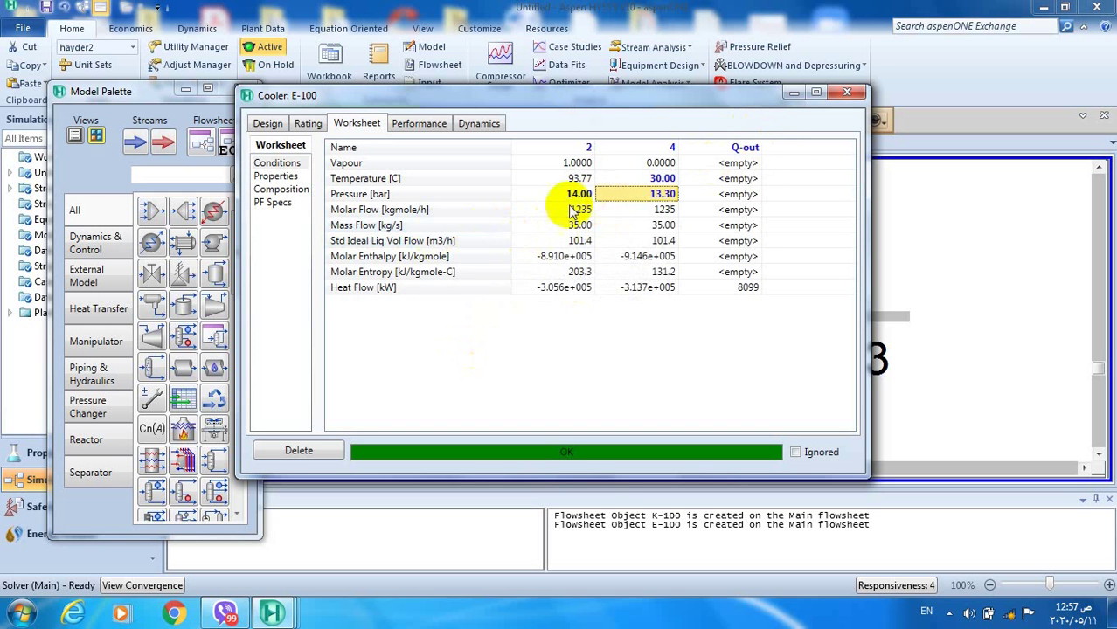
mouse_move(567, 211)
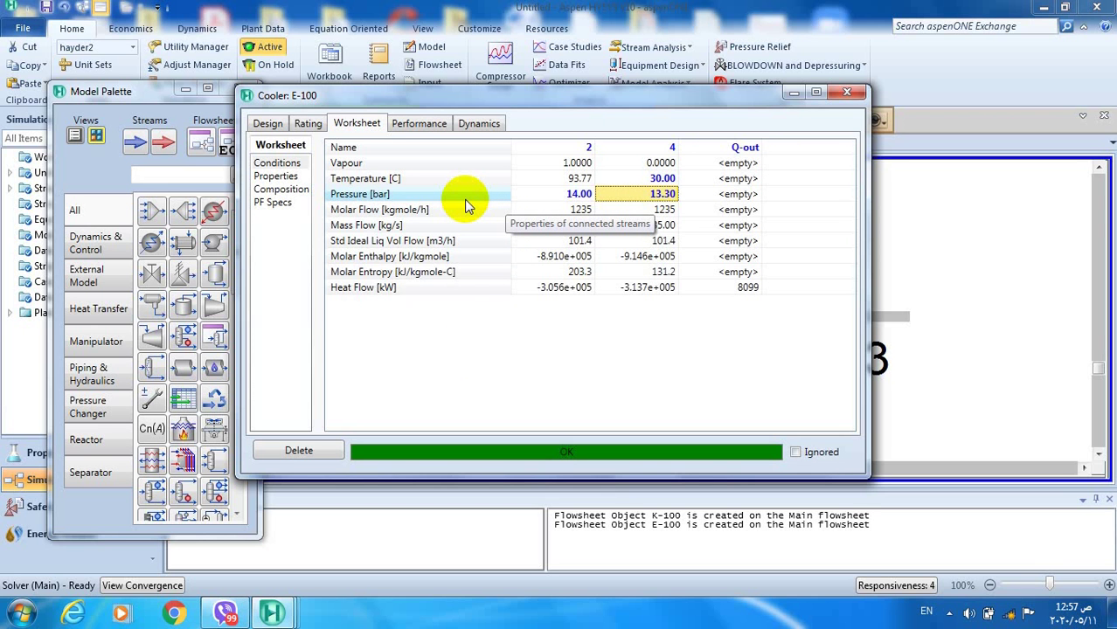
mouse_move(656, 204)
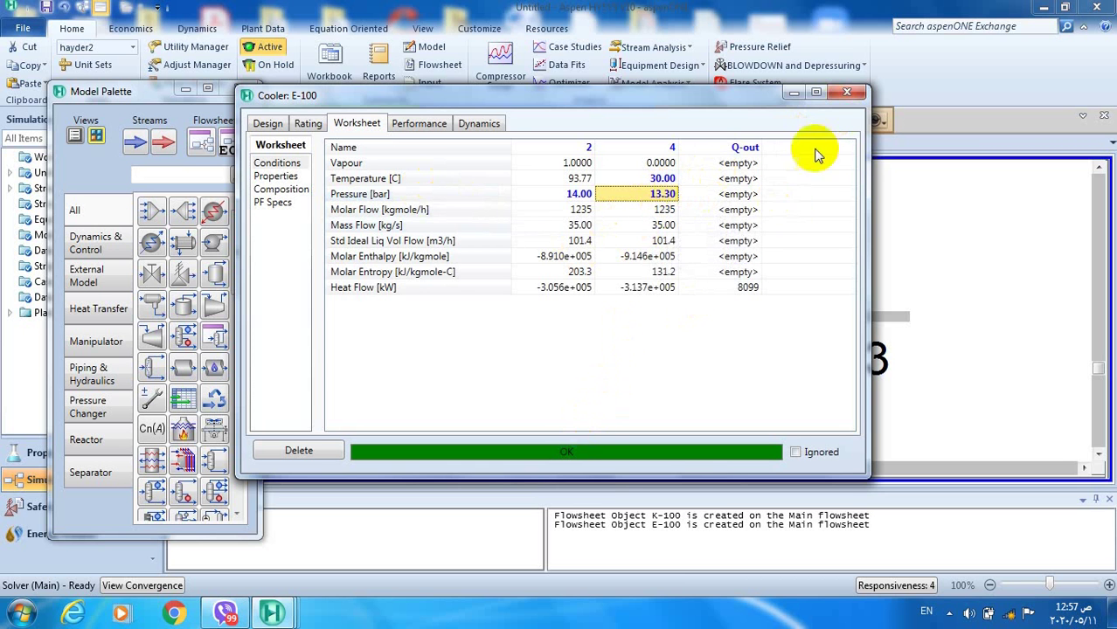
left_click(846, 93)
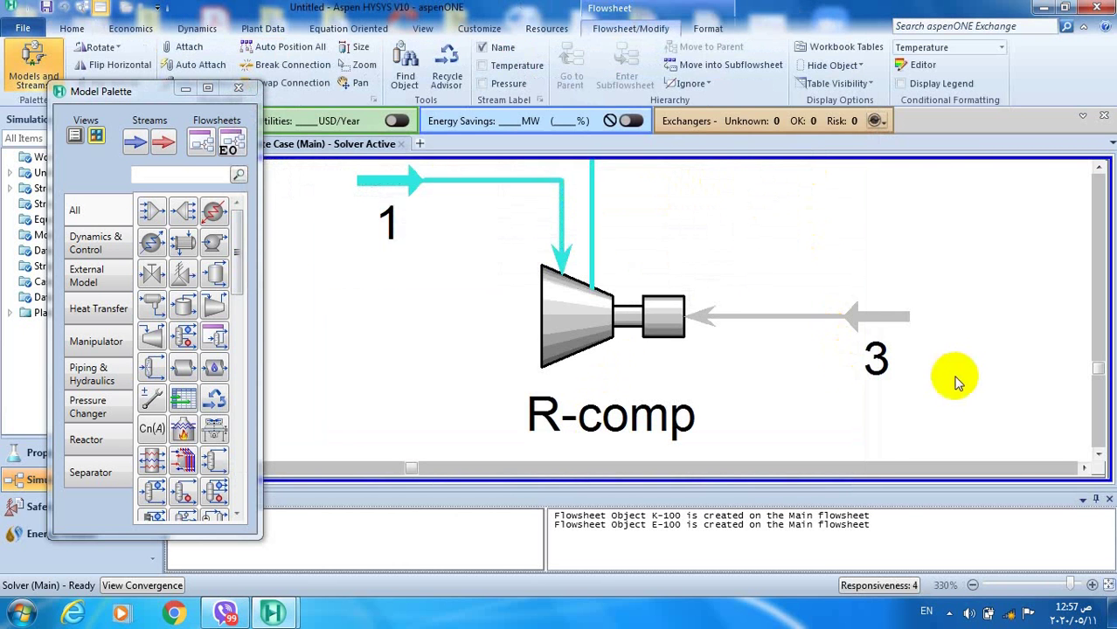
Step: Close the message pane below the flowsheet and rename cooler E-100 as condensor
left_click(1108, 501)
left_click(1109, 585)
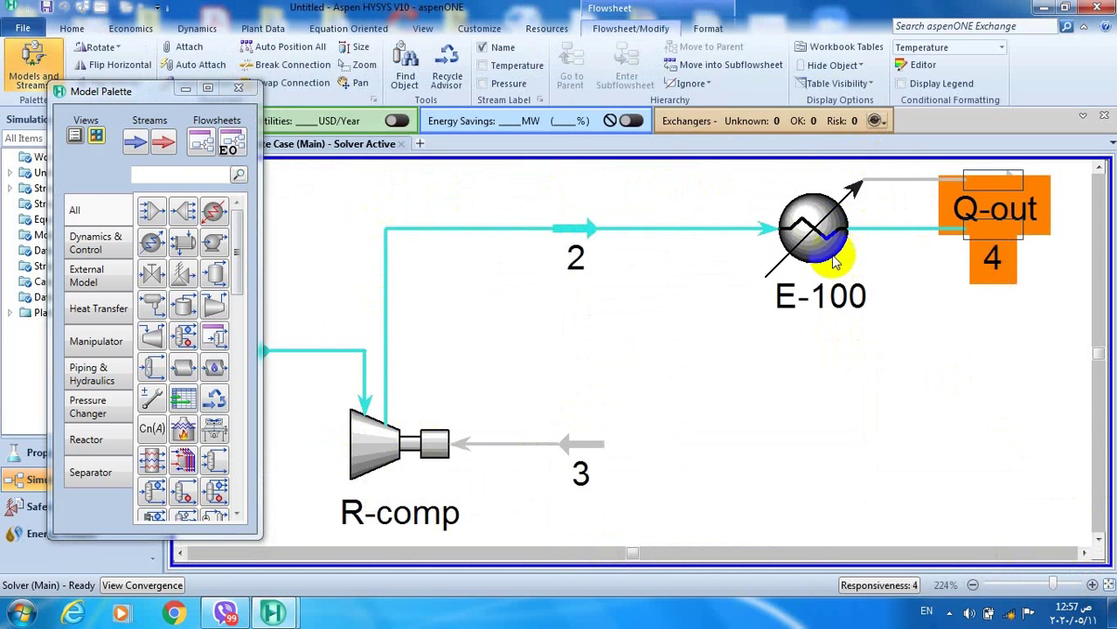
double_click(787, 256)
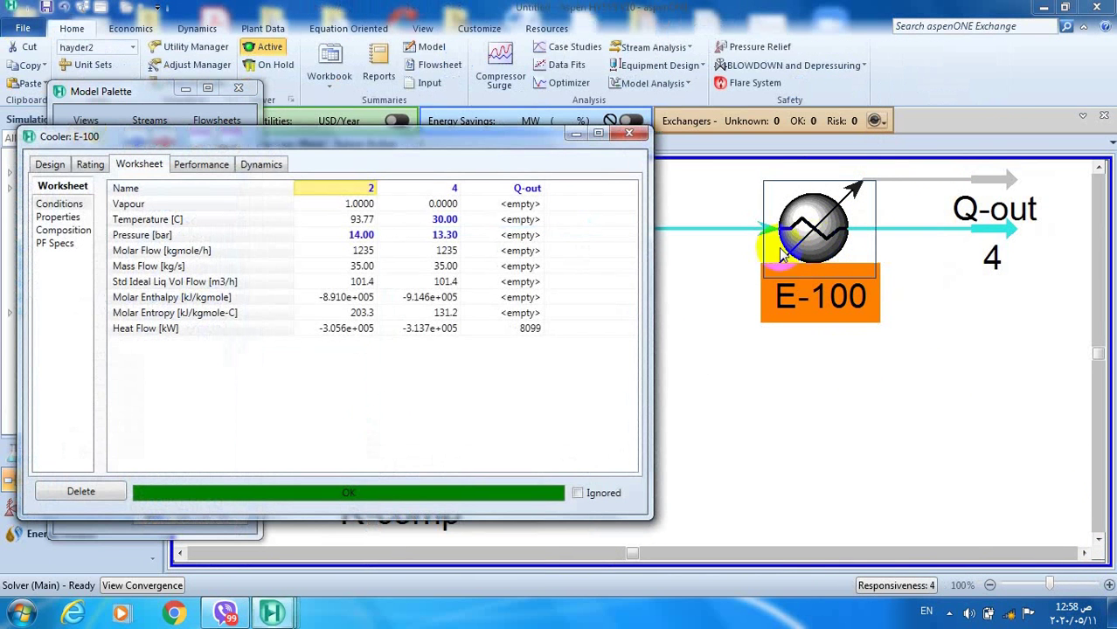
left_click(50, 165)
double_click(262, 185)
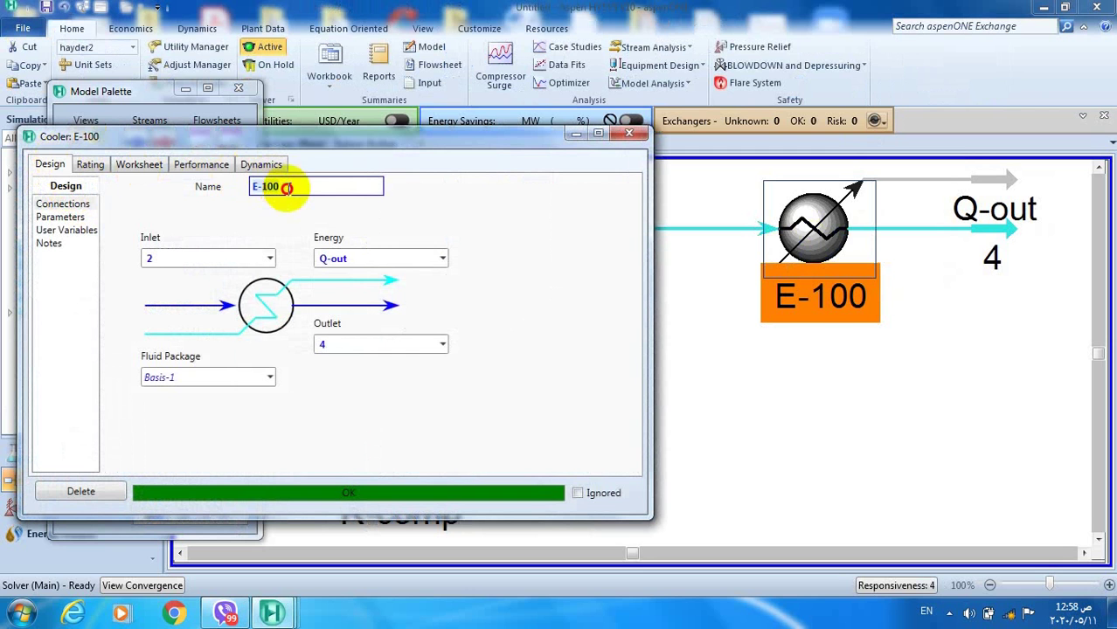
type("condensor")
left_click(524, 354)
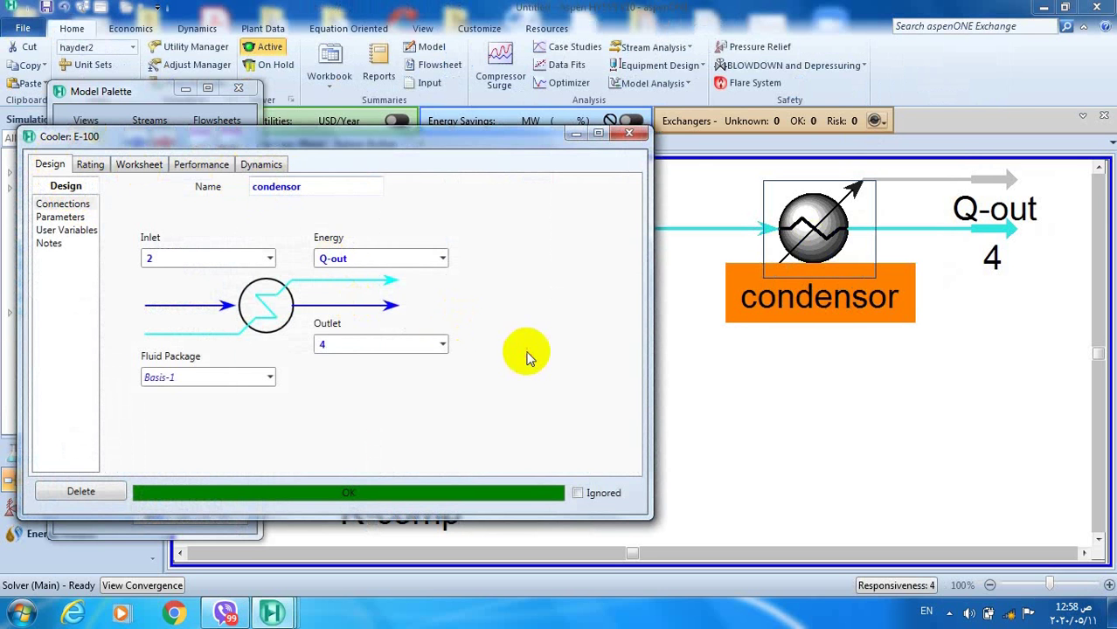
left_click(629, 133)
left_click(587, 288)
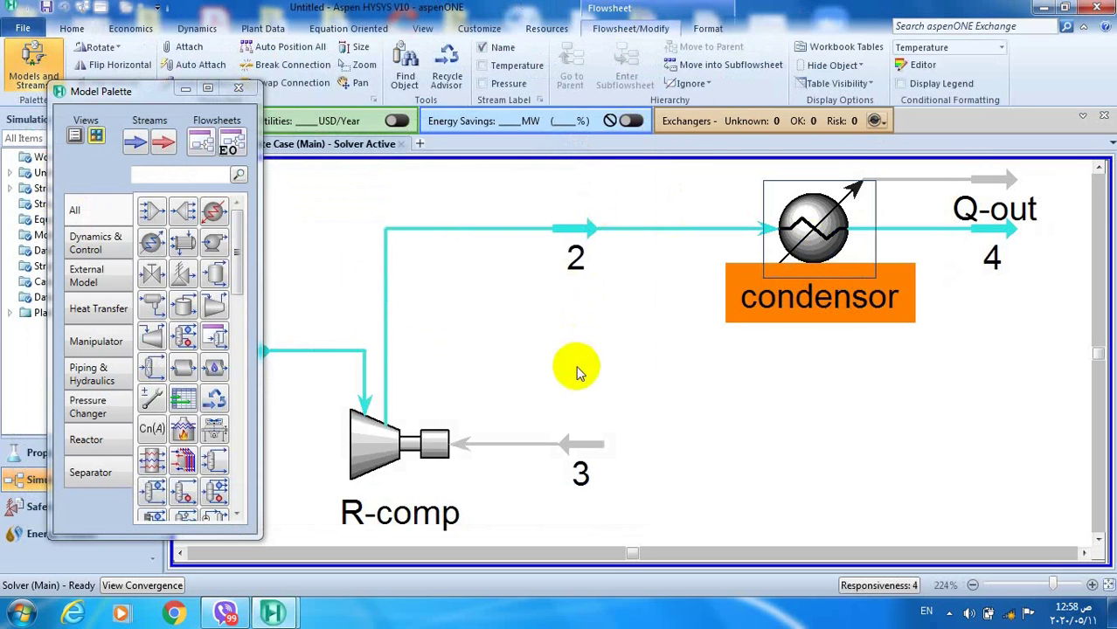
Step: Add a valve from the pressure changer units and name it Expansion valv
scroll(577, 373, "up", 2)
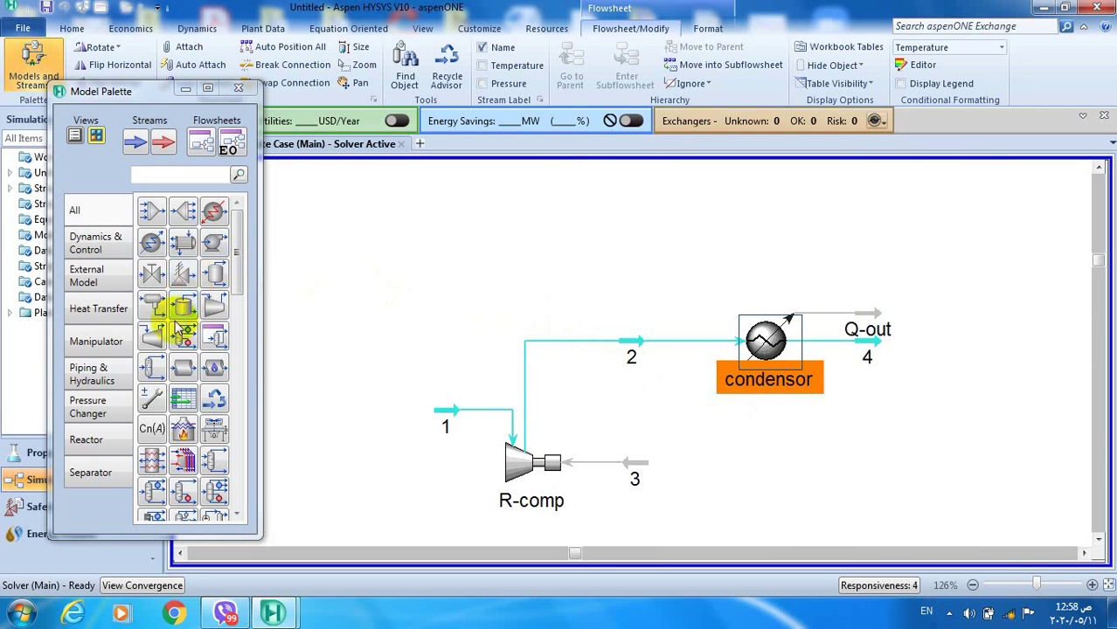
left_click(101, 371)
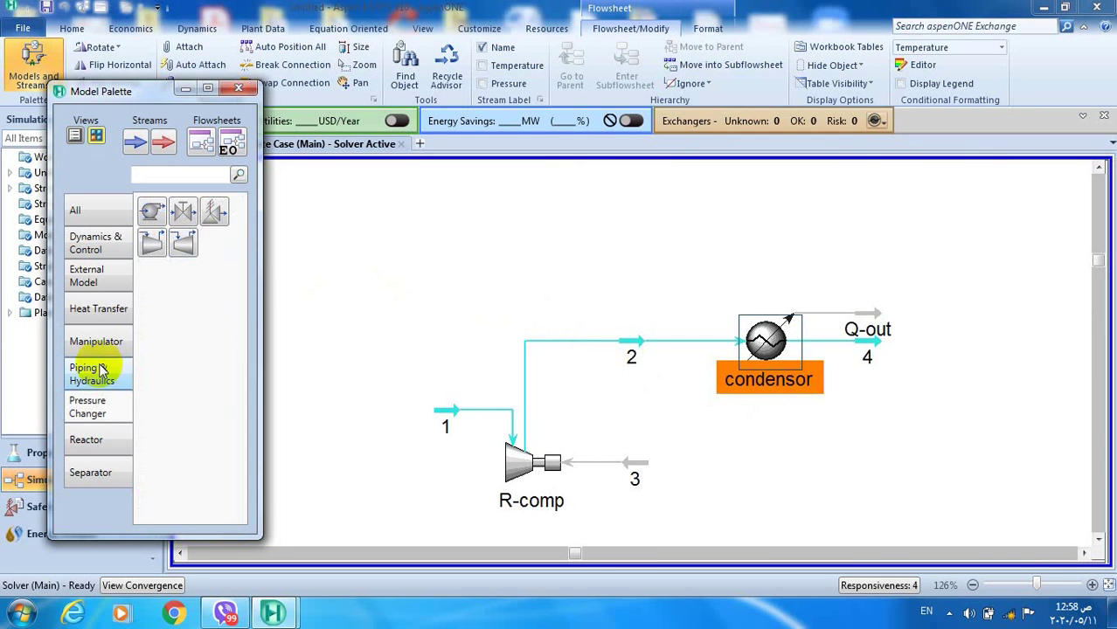
double_click(182, 212)
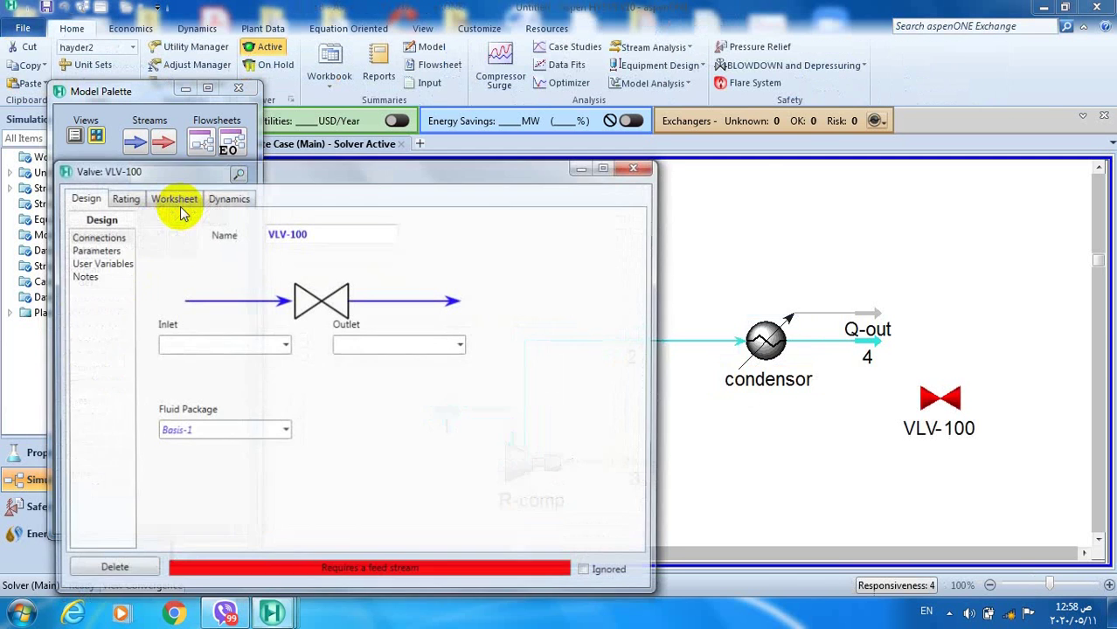
left_click_drag(354, 175, 451, 173)
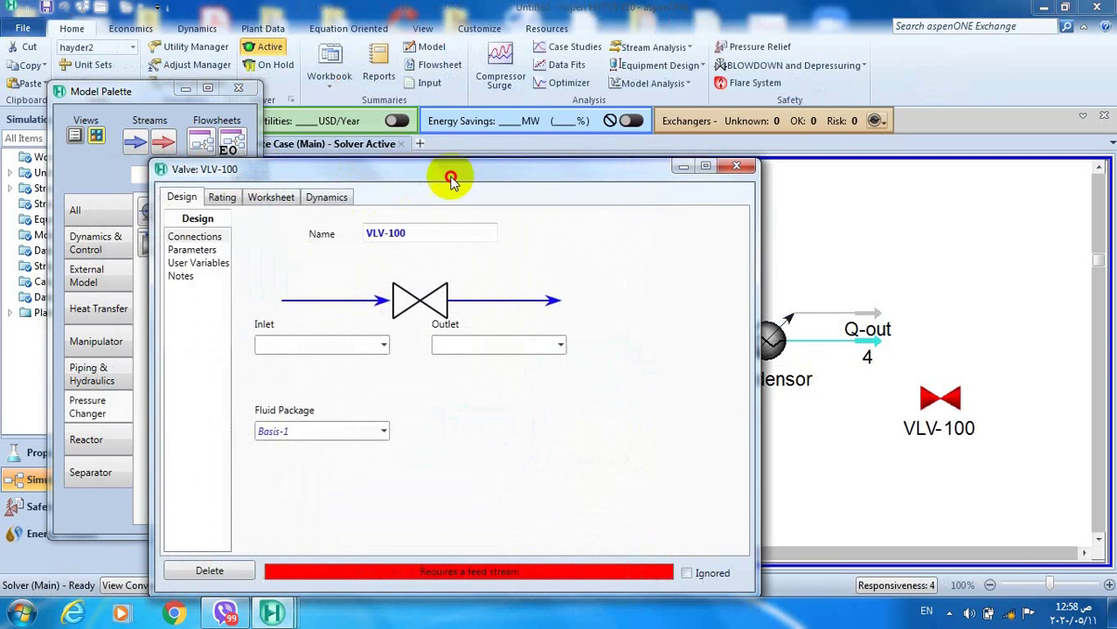
left_click(424, 238)
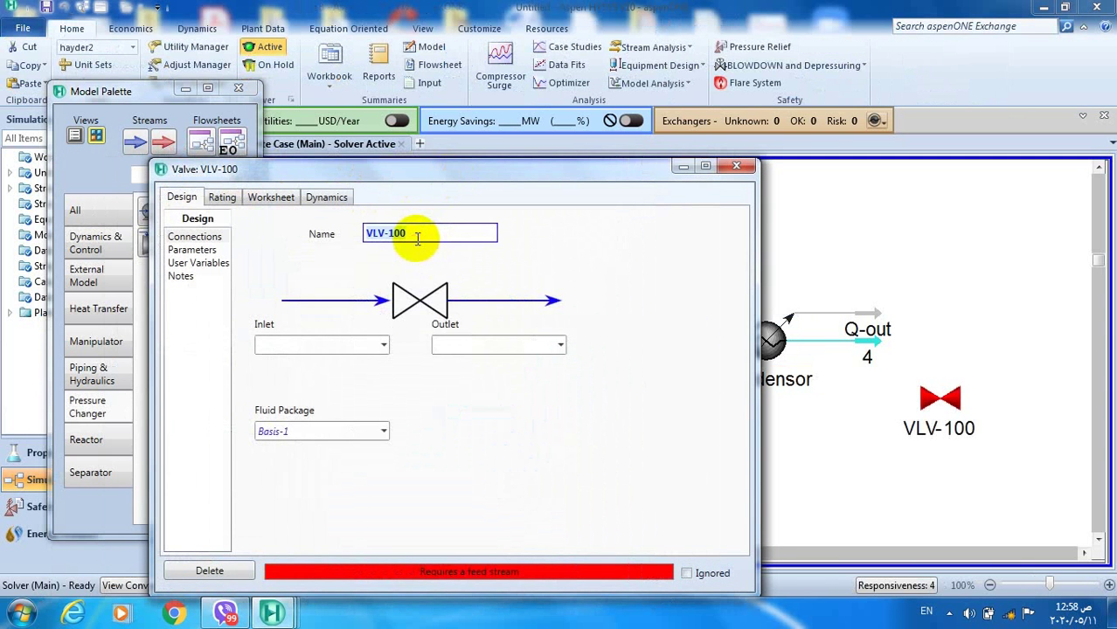
type("Expansion valv")
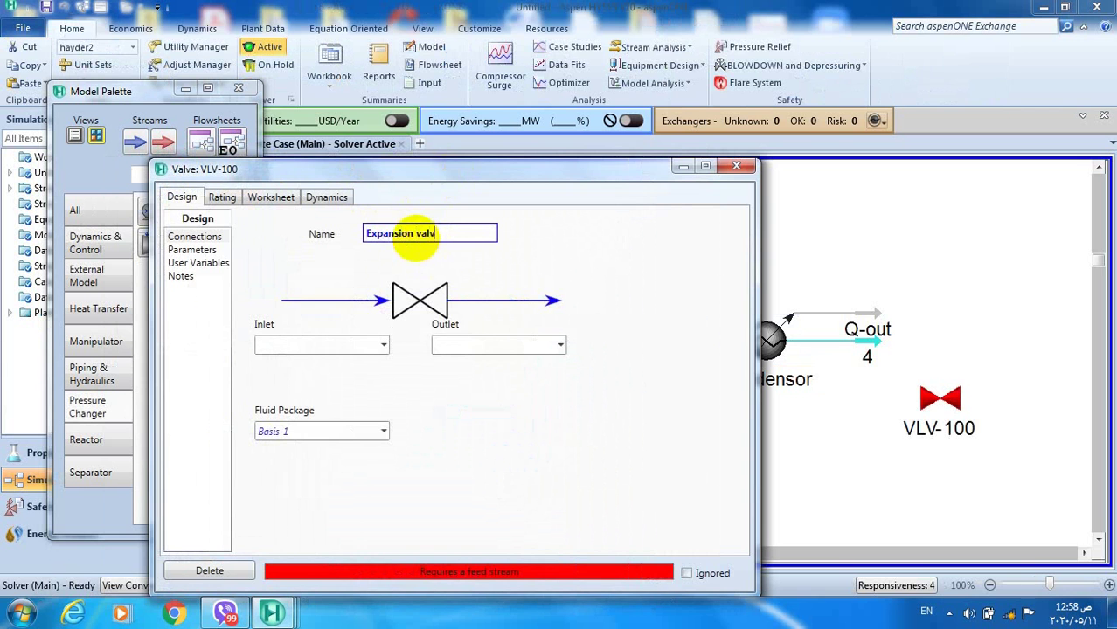
key("Return")
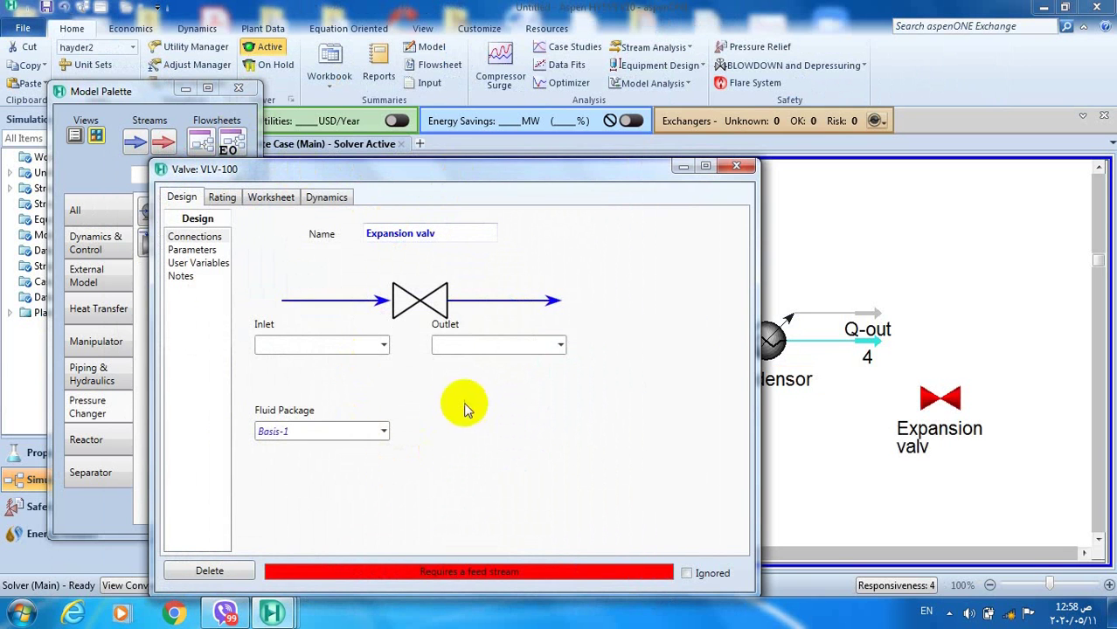
Step: Connect the expansion valve with stream 4 as inlet and a new stream 5 as outlet
left_click(385, 347)
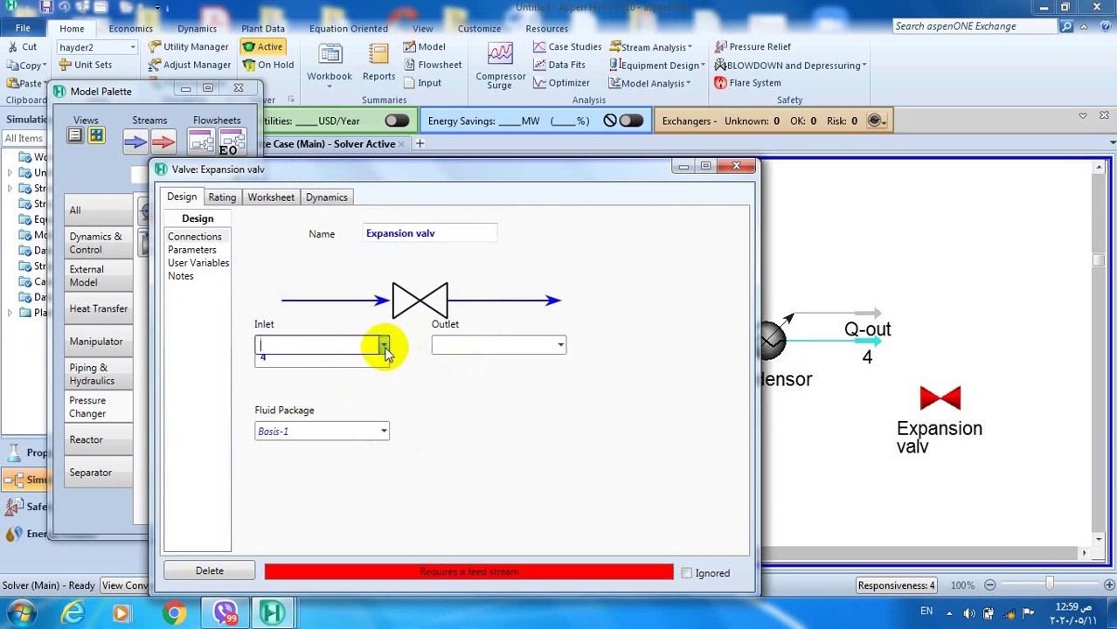
left_click(298, 358)
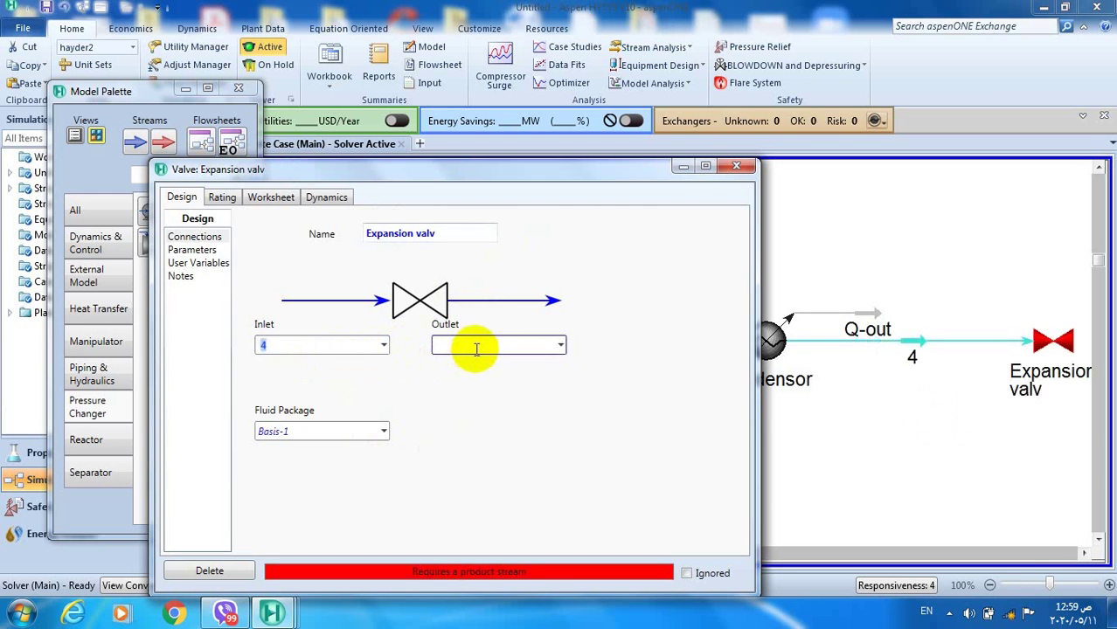
left_click(477, 348)
type("5")
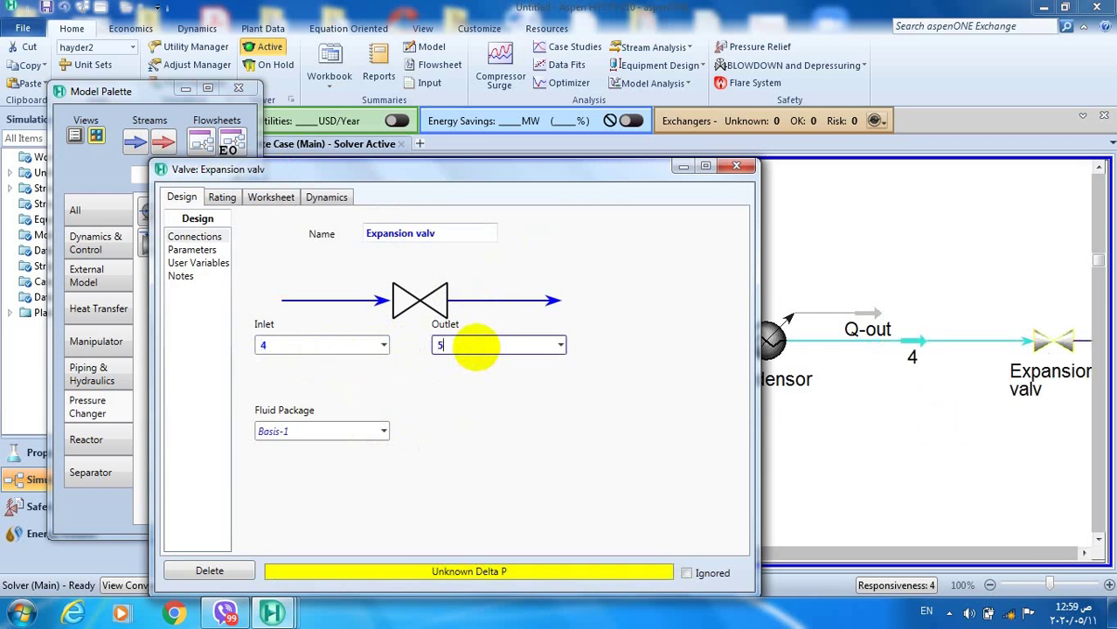
Step: Set the pressure of the valve's outlet stream 5 to 2.5 bar in the worksheet and close the valve window
left_click(188, 251)
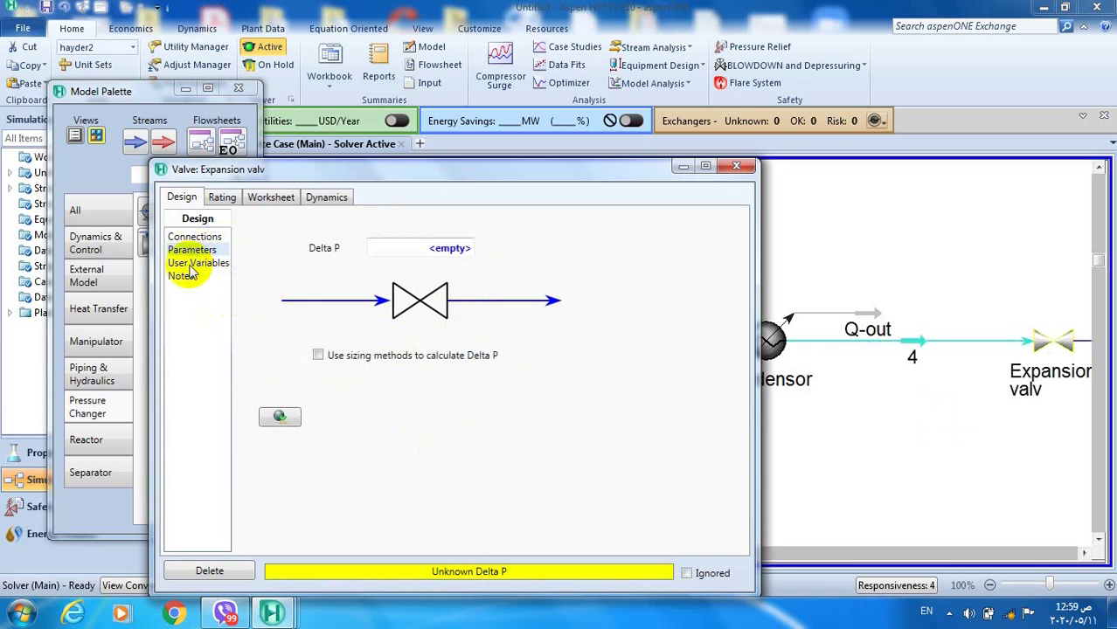
left_click(270, 200)
left_click_drag(392, 172, 301, 143)
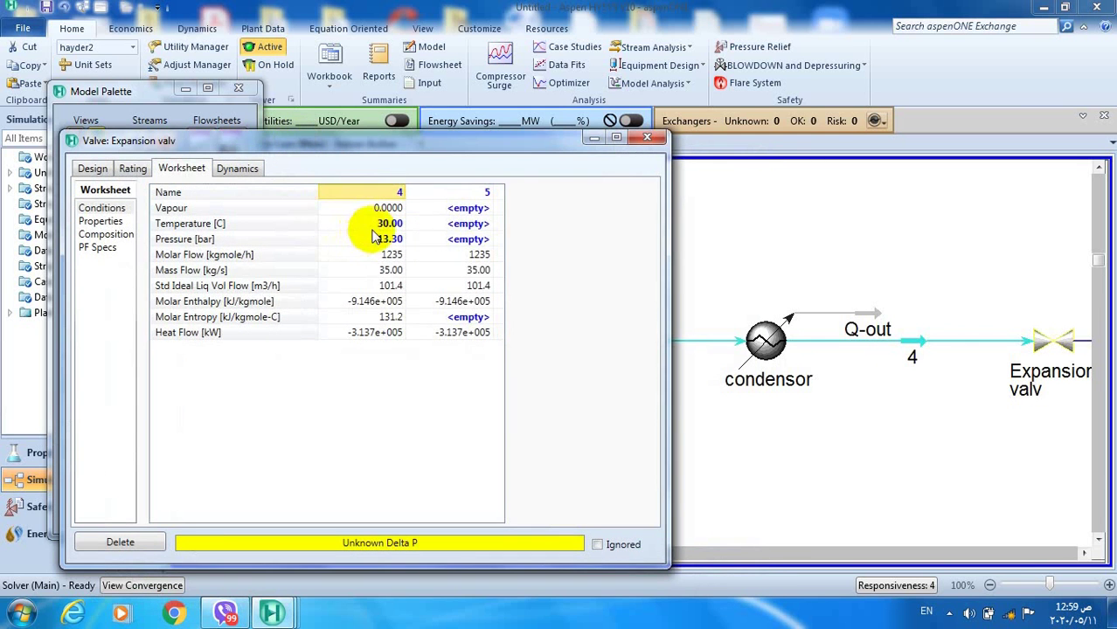
mouse_move(407, 232)
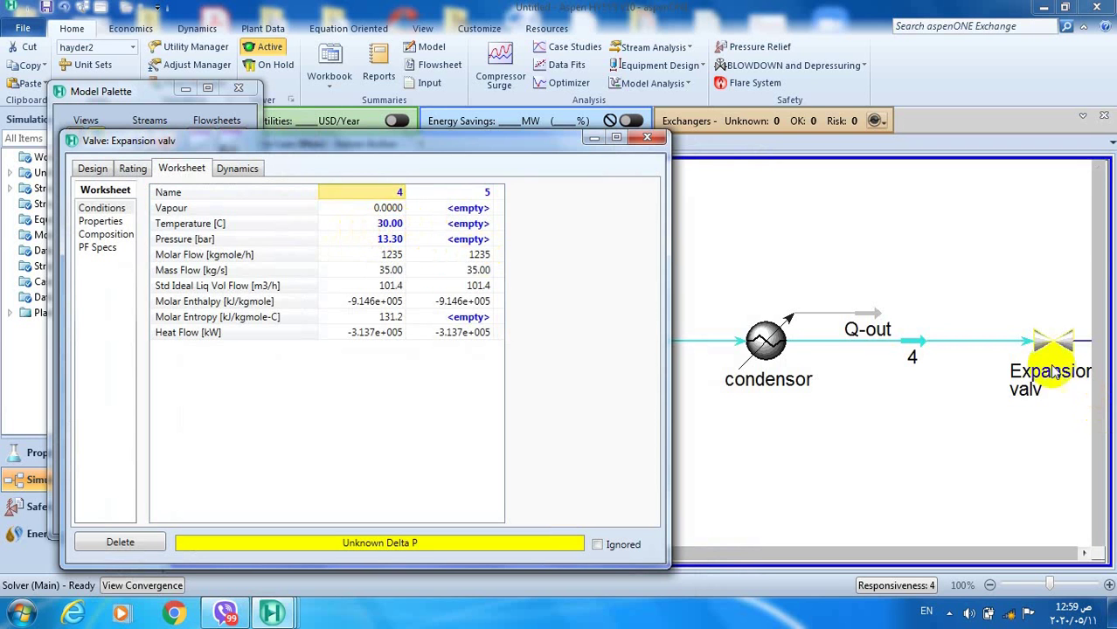
left_click(445, 243)
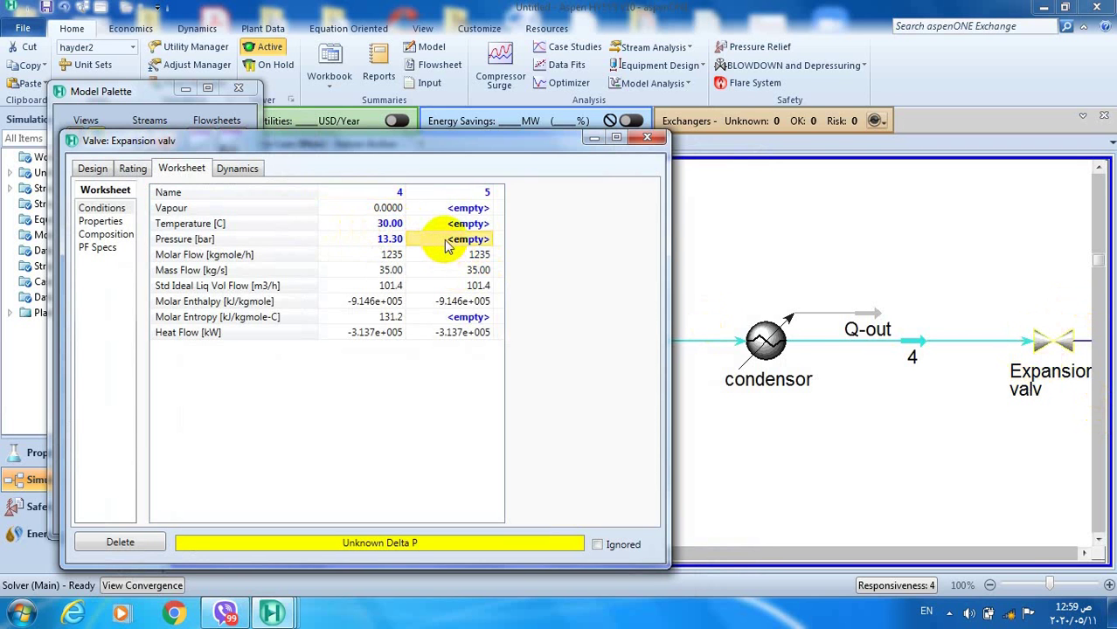
type("2.")
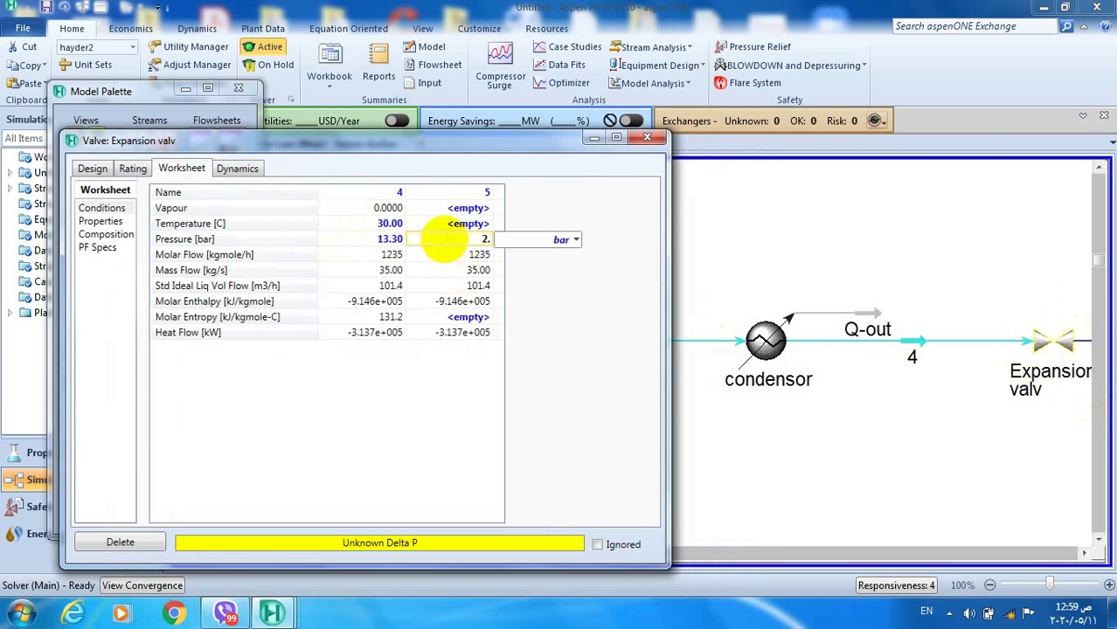
type("5")
key("Return")
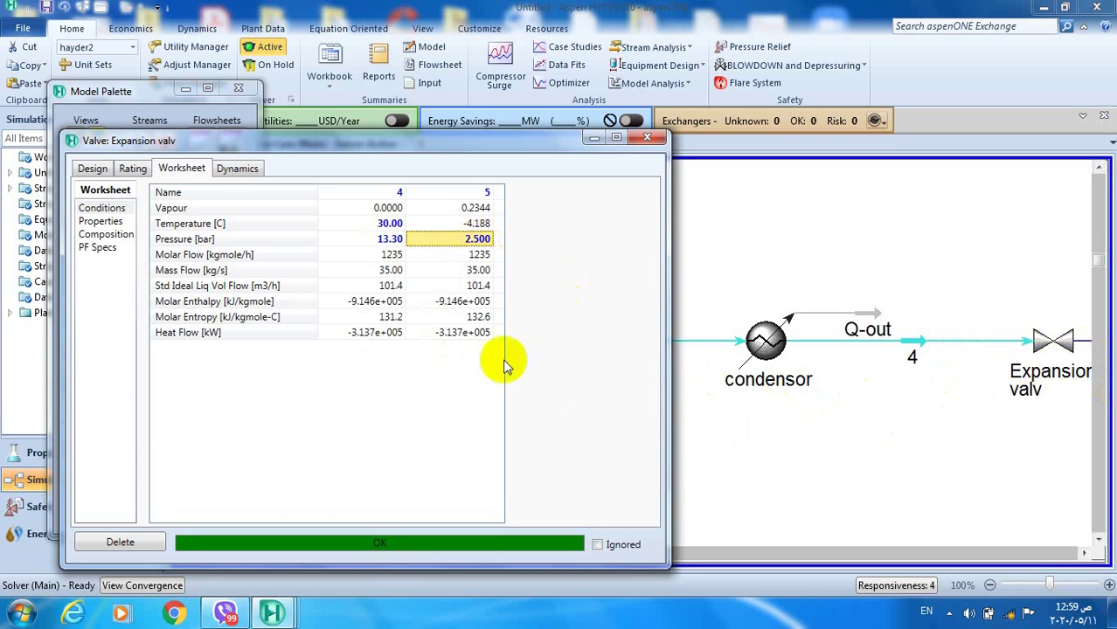
mouse_move(473, 237)
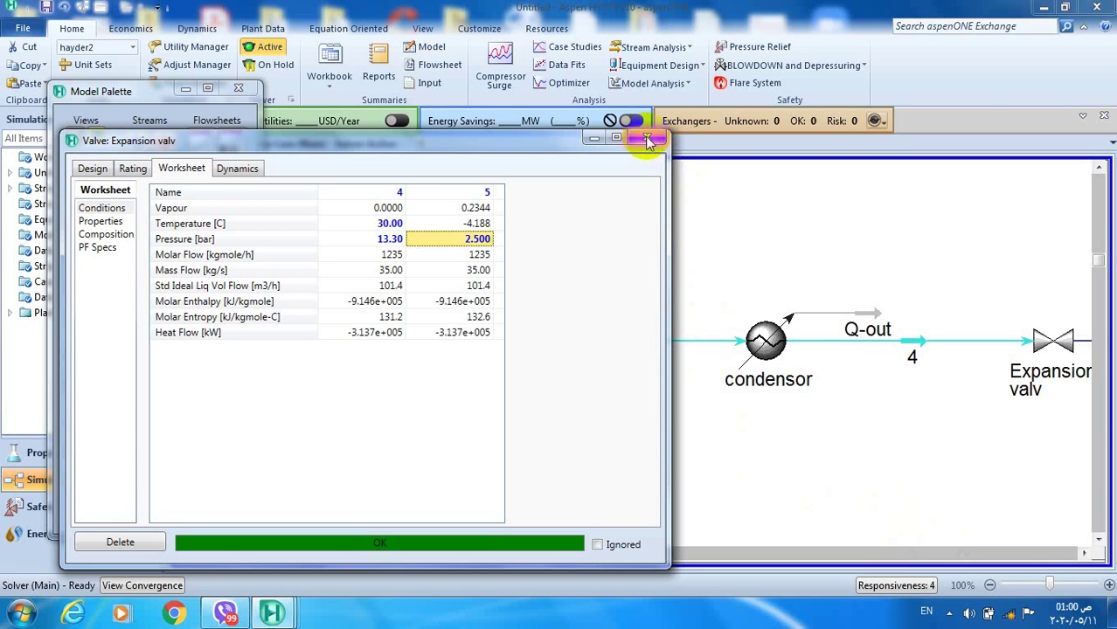
left_click(647, 140)
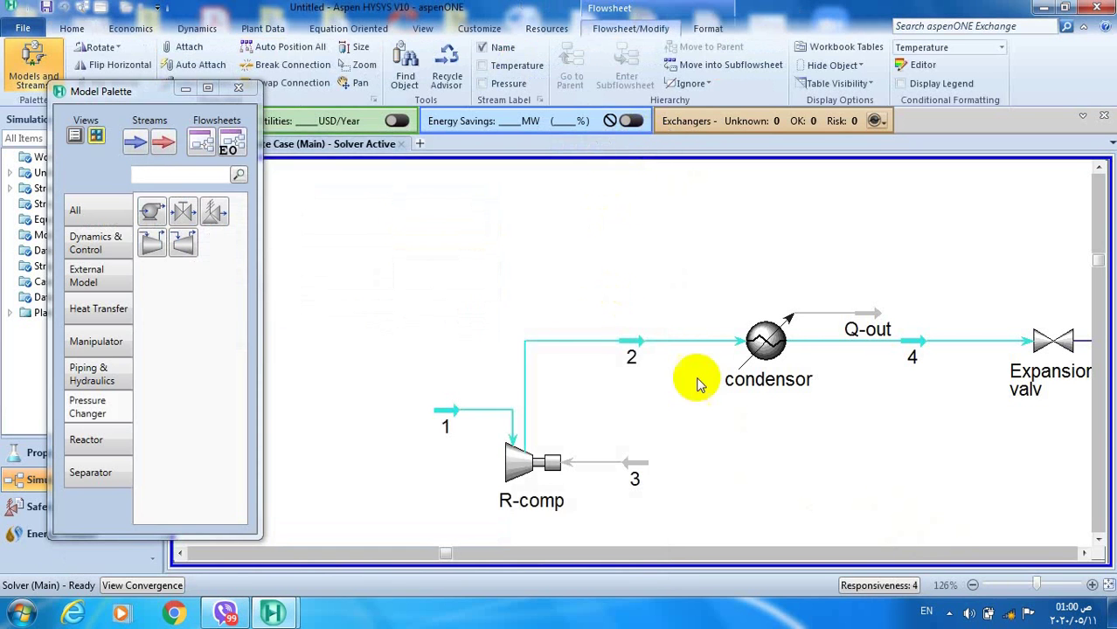
left_click(1108, 585)
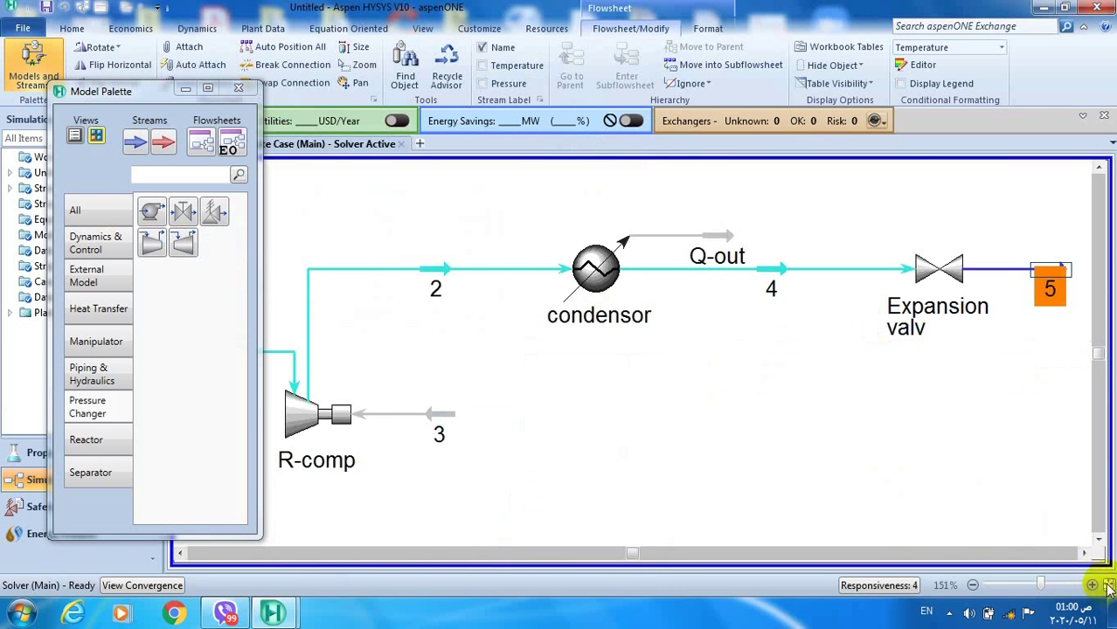